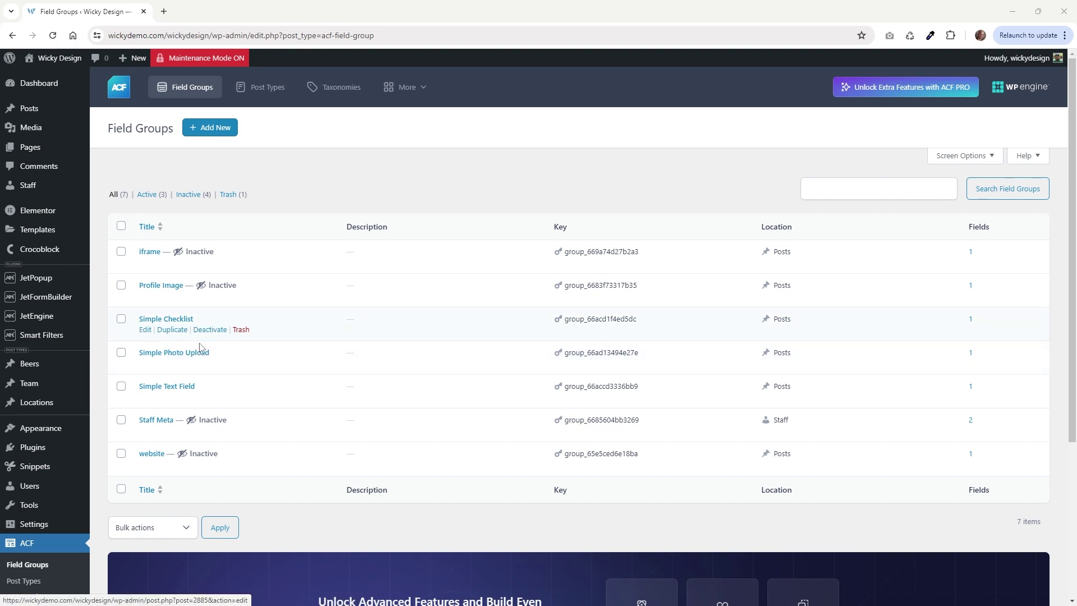
- Review the Simple Text Field group's field type and its field name simple_text_field
left_click(187, 386)
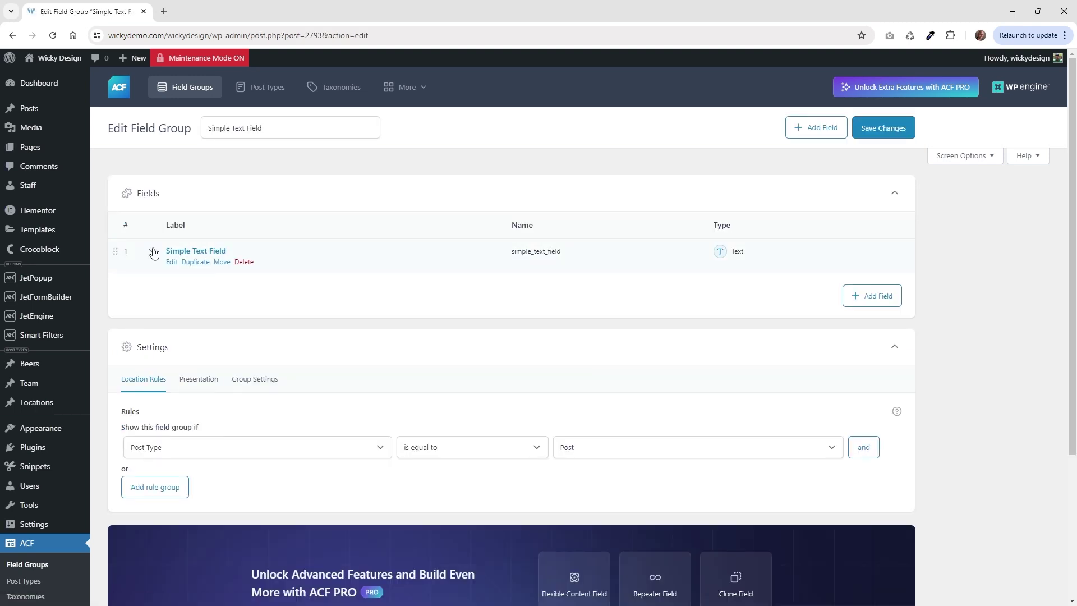
left_click(152, 250)
scroll(722, 353, "down", 2)
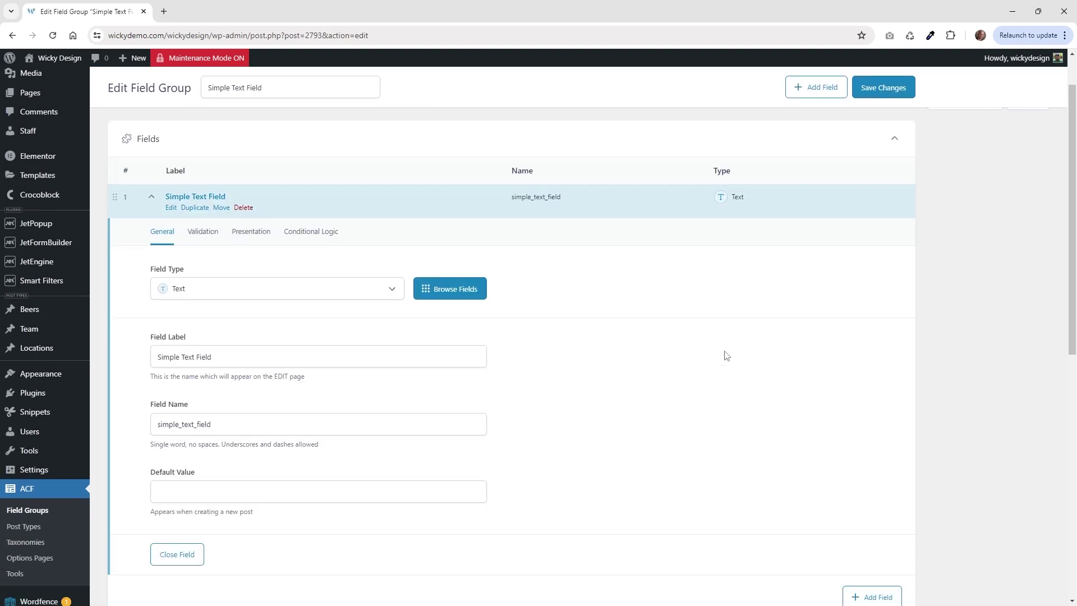
left_click(248, 301)
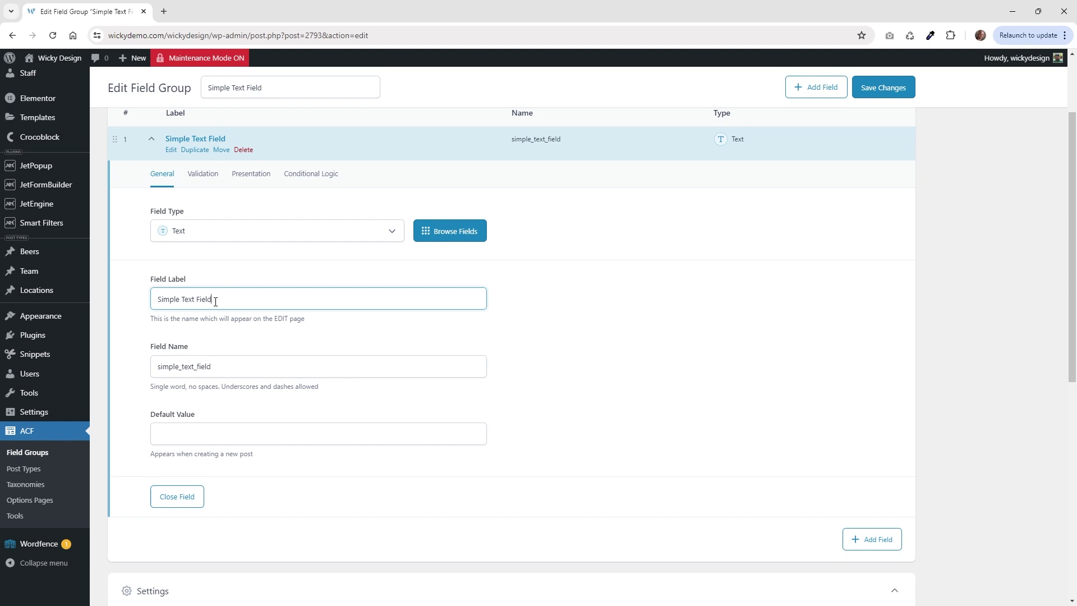
left_click(210, 234)
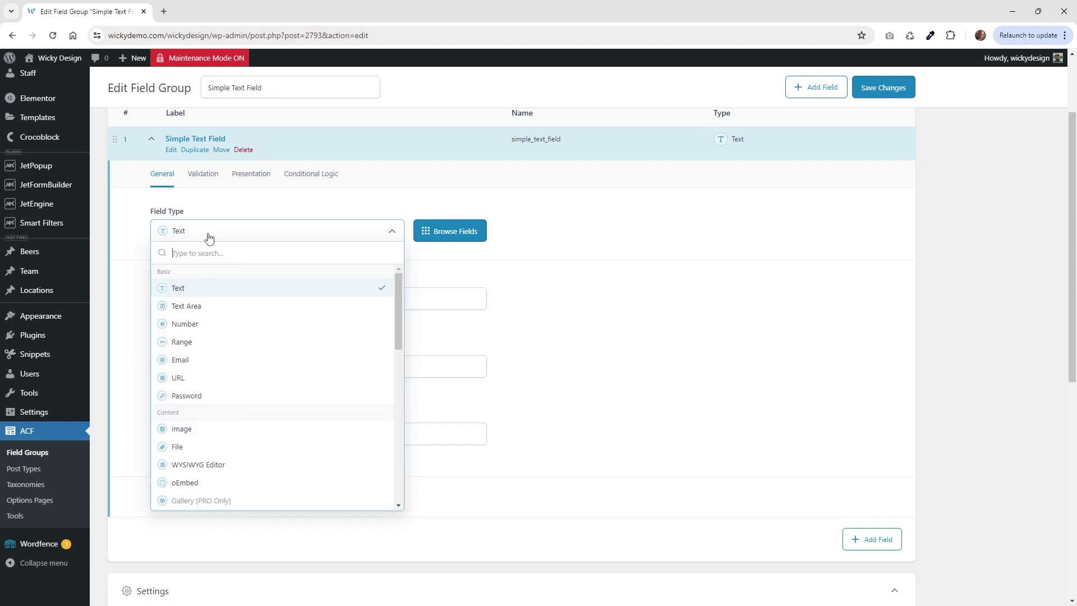
left_click(652, 300)
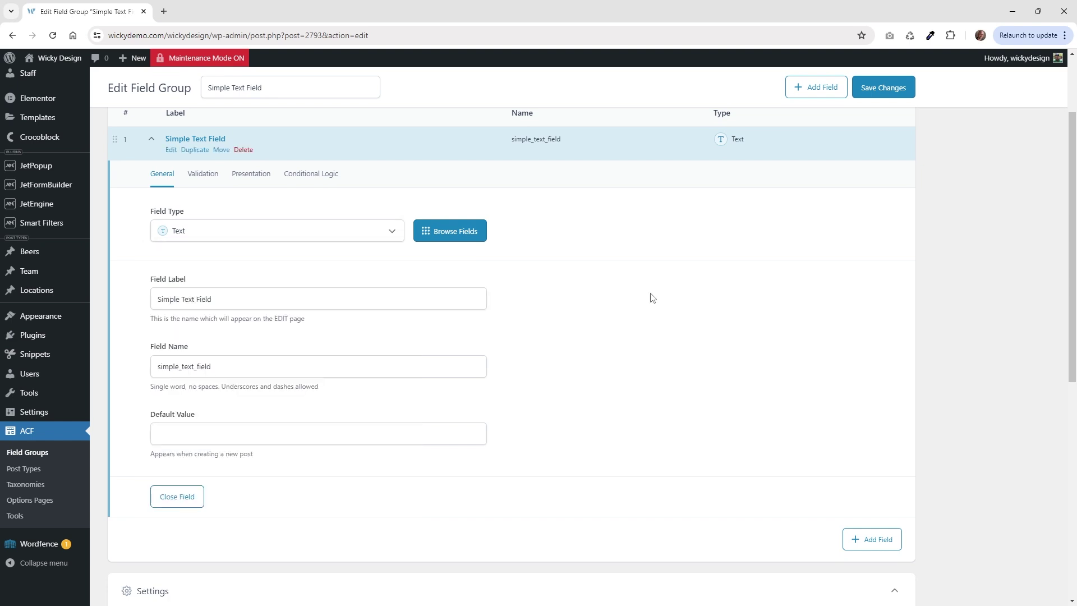
left_click(218, 300)
double_click(199, 366)
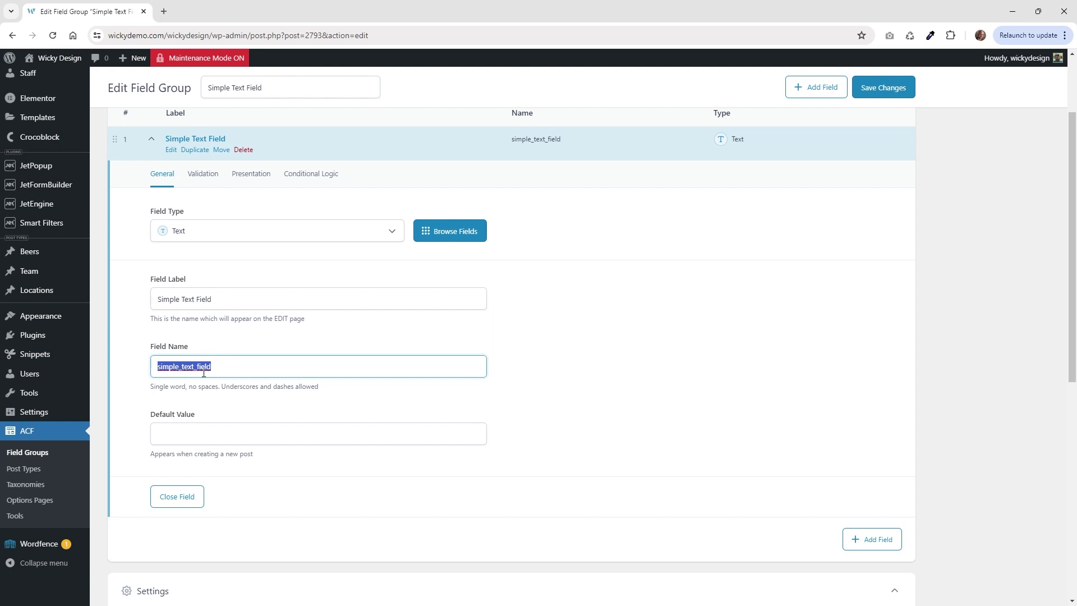
left_click(241, 366)
scroll(565, 399, "up", 2)
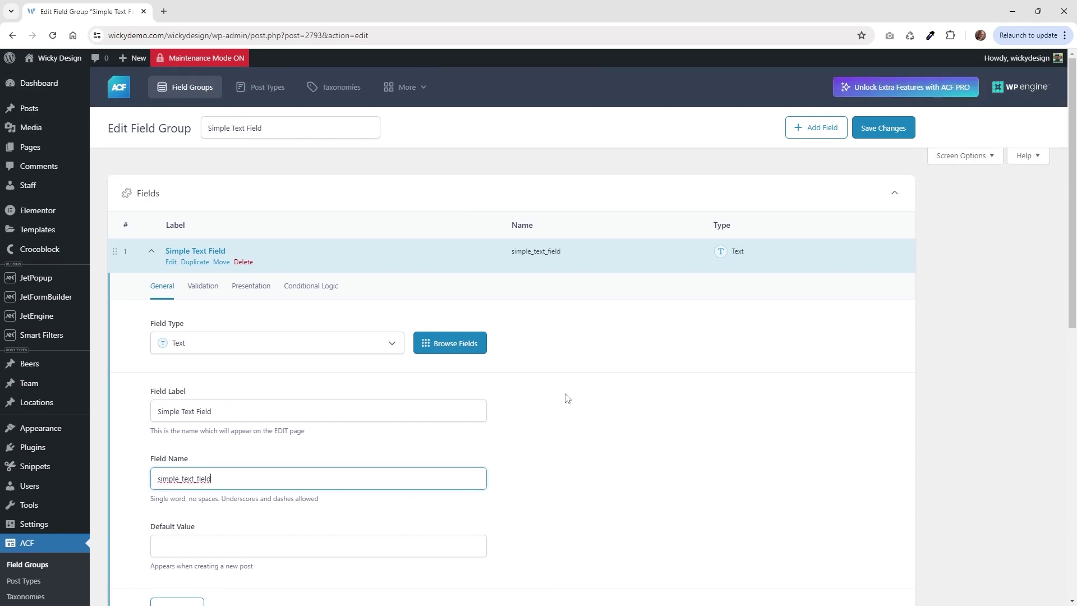
scroll(565, 398, "down", 4)
scroll(565, 398, "down", 1)
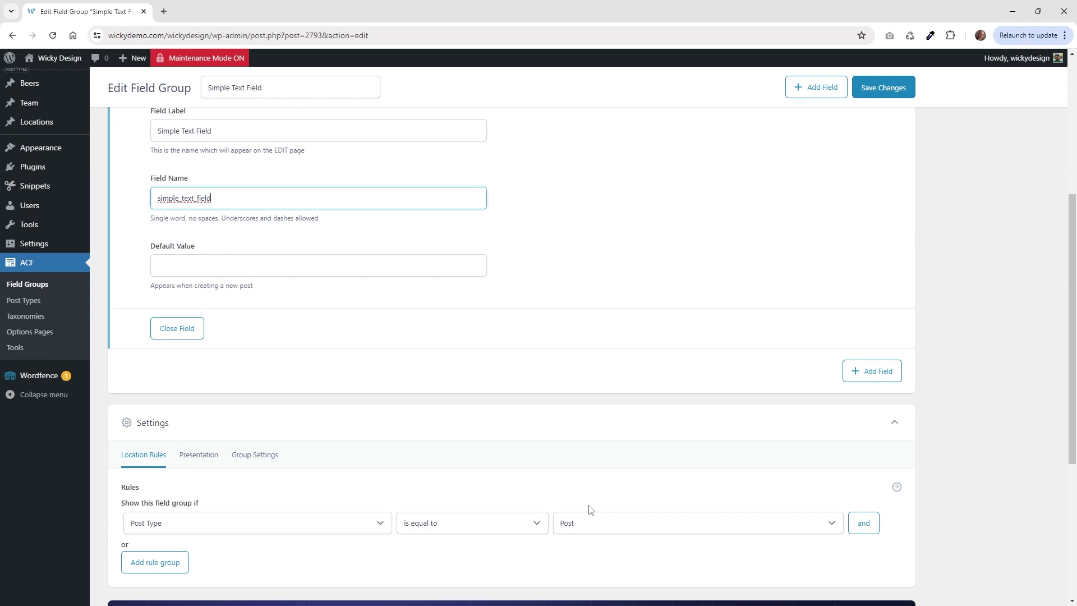
scroll(259, 331, "up", 5)
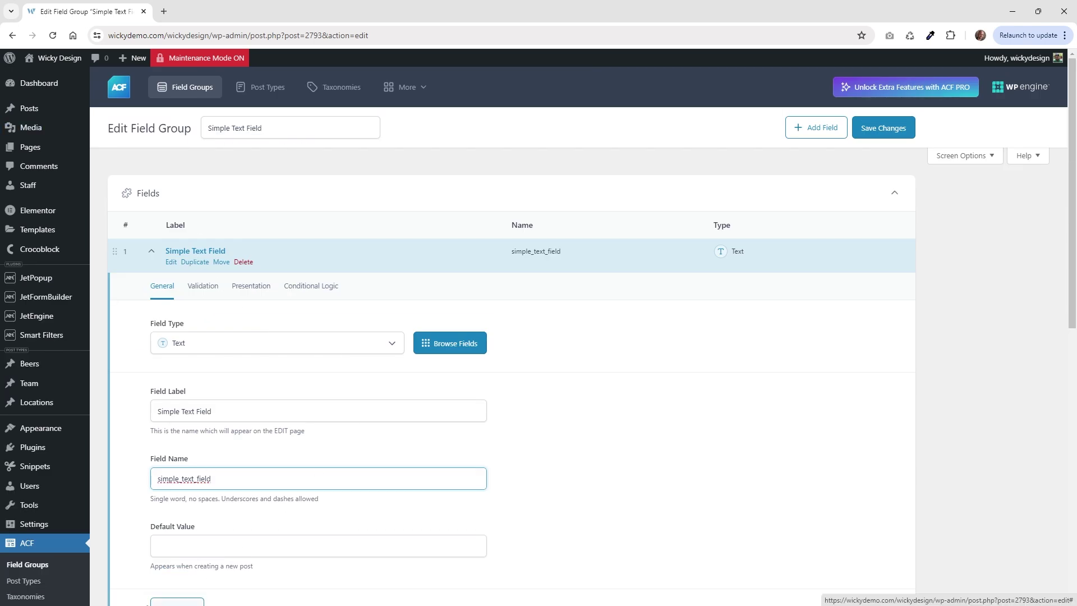
- Review the Simple Checklist field's type, its name simple_checklist and its colour choices
left_click(47, 547)
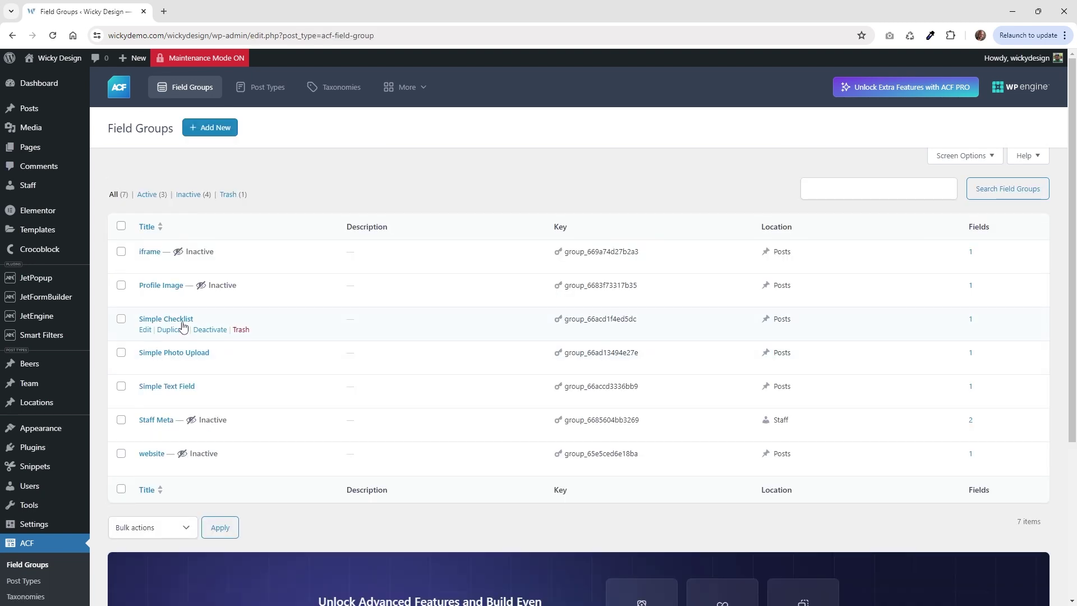
left_click(168, 315)
left_click(155, 257)
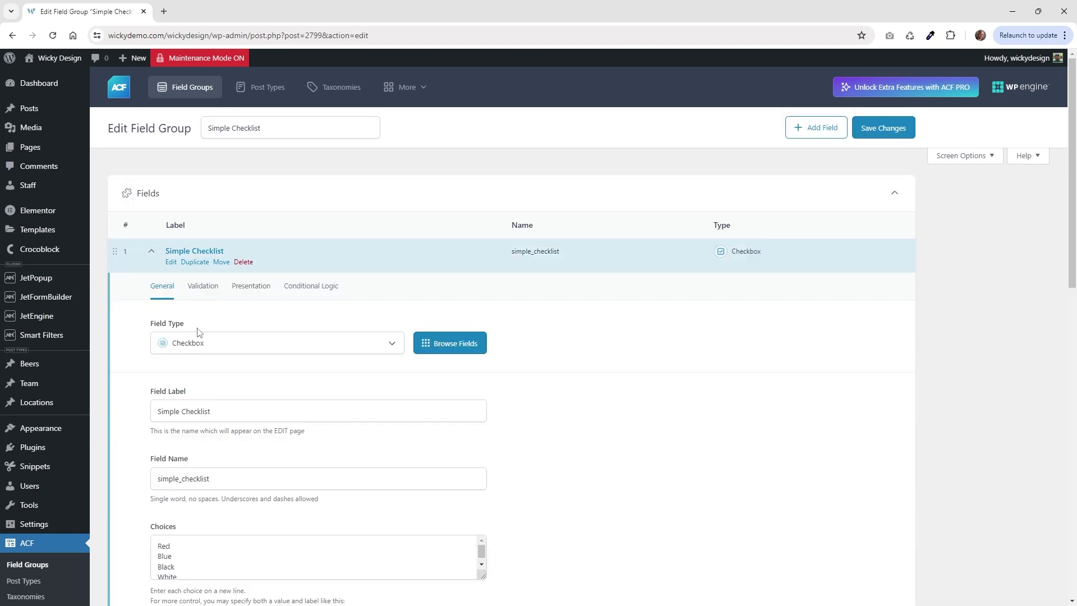
left_click(217, 348)
left_click(217, 348)
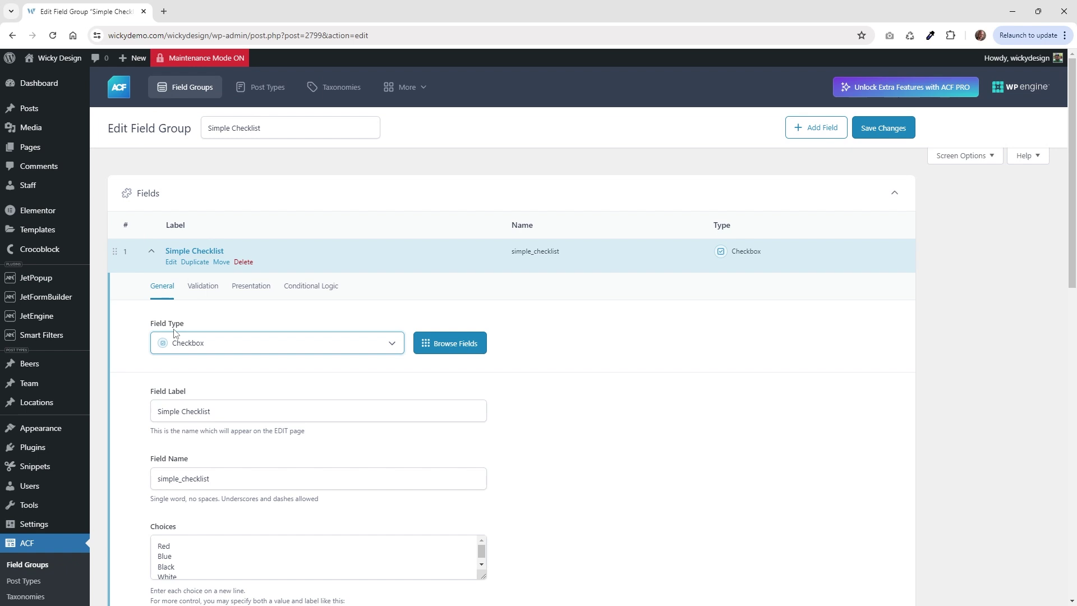
scroll(607, 408, "down", 3)
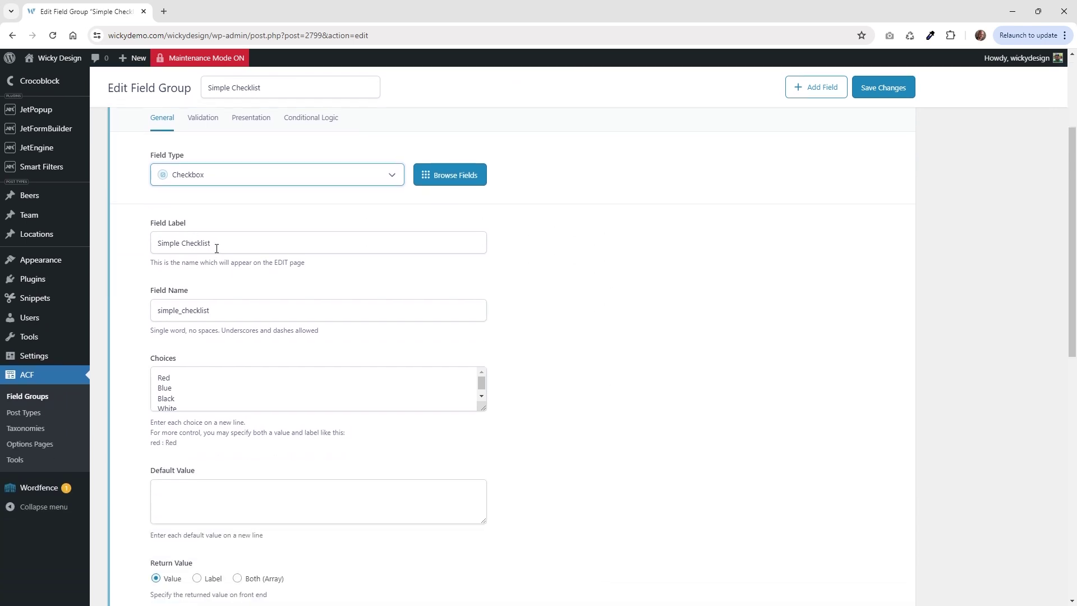
left_click(230, 309)
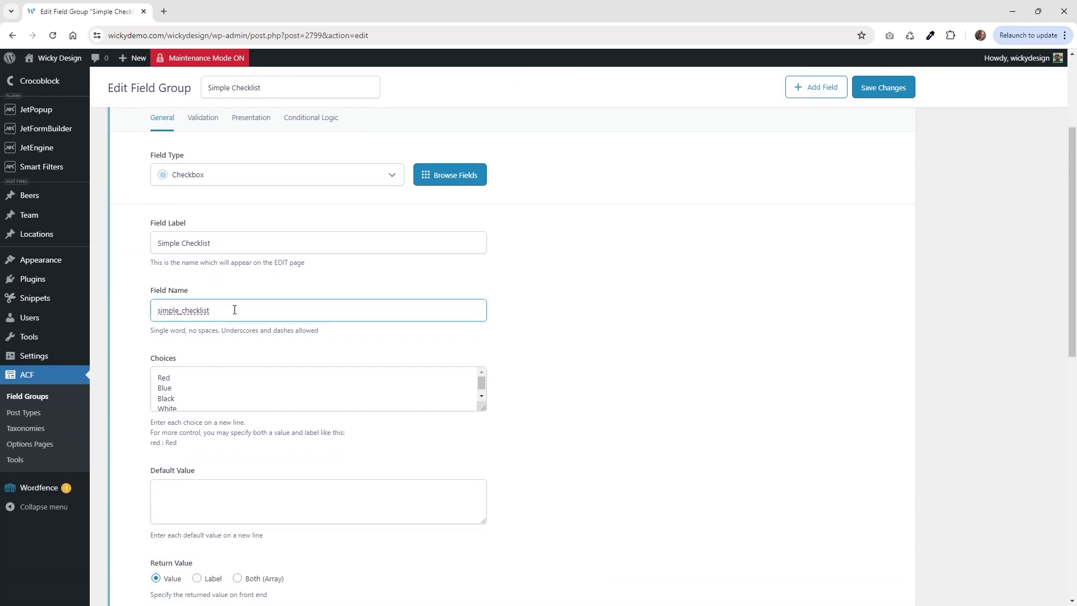
left_click_drag(482, 411, 483, 460)
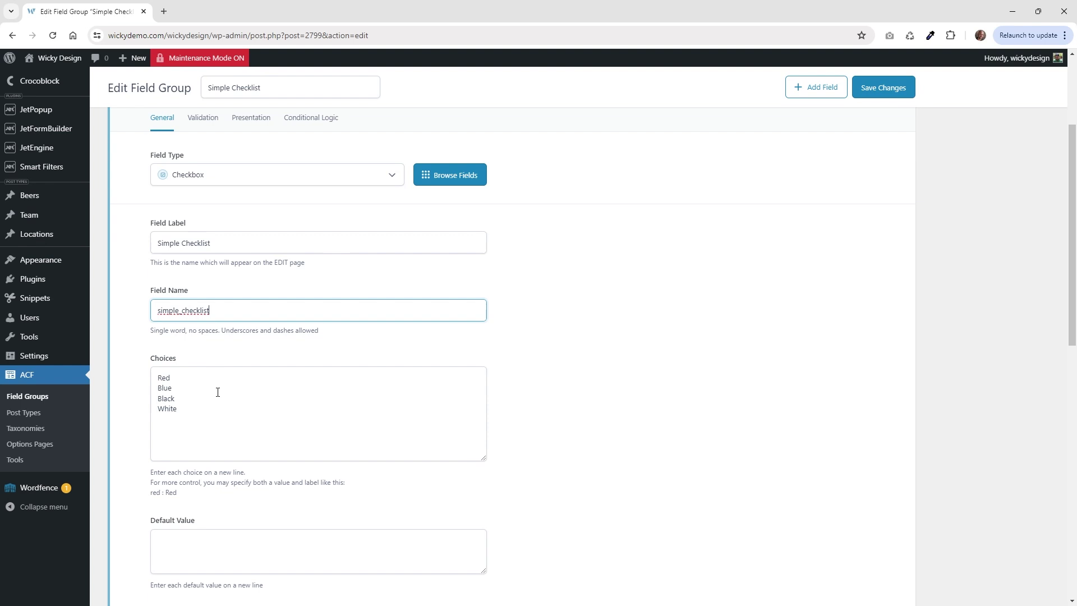
left_click(167, 378)
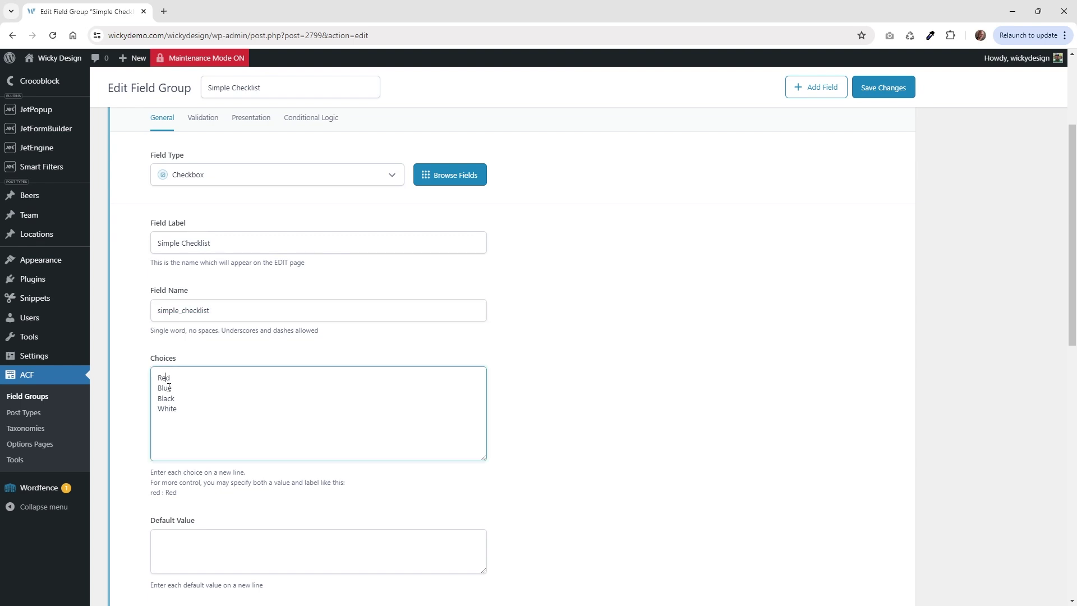
scroll(622, 423, "down", 3)
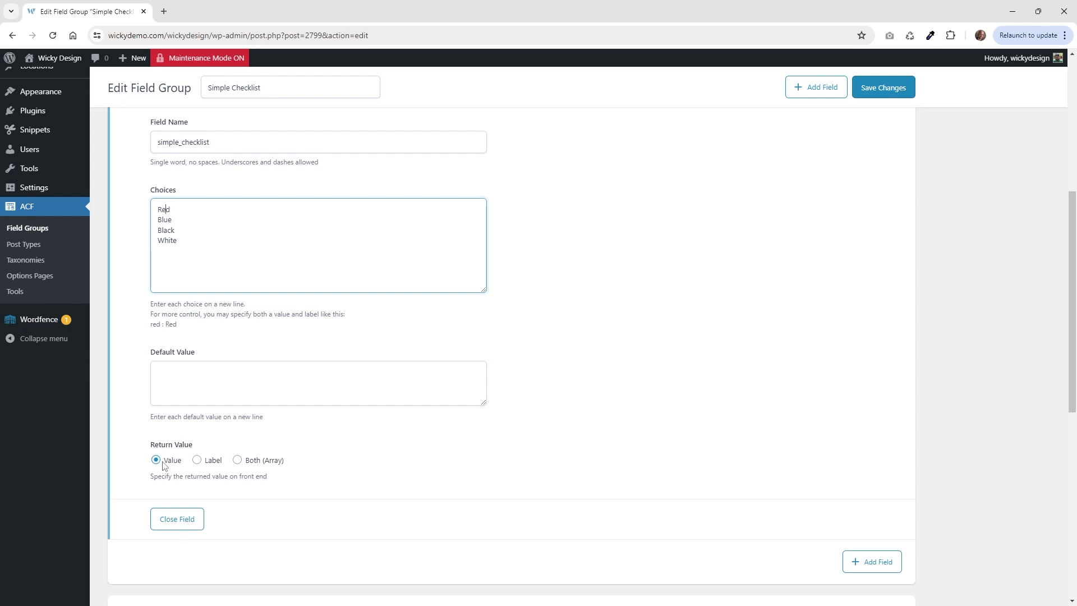
scroll(351, 476, "down", 1)
scroll(350, 475, "down", 4)
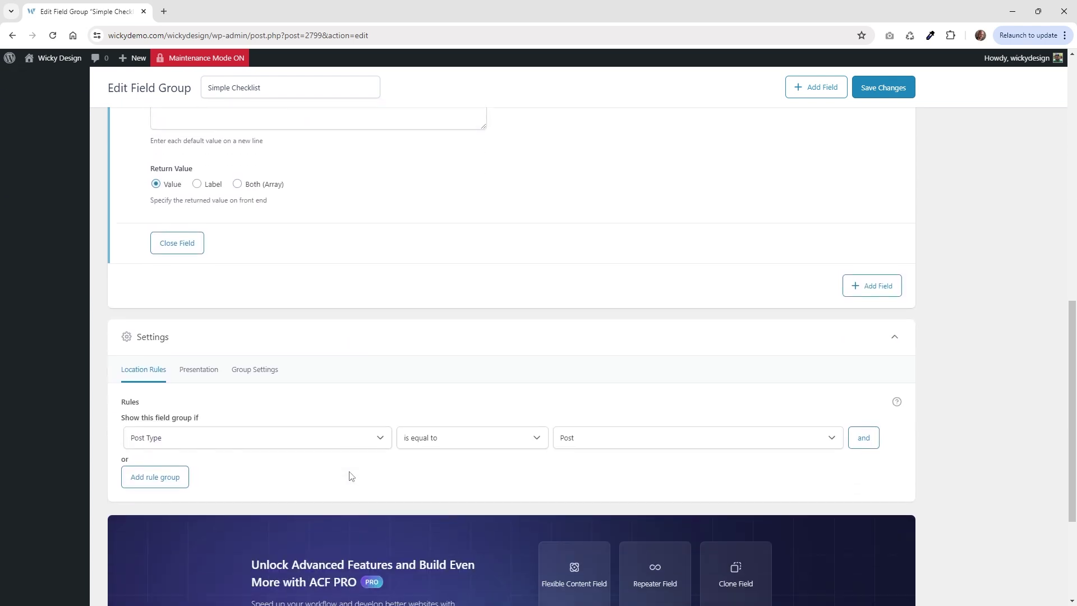
scroll(525, 474, "up", 10)
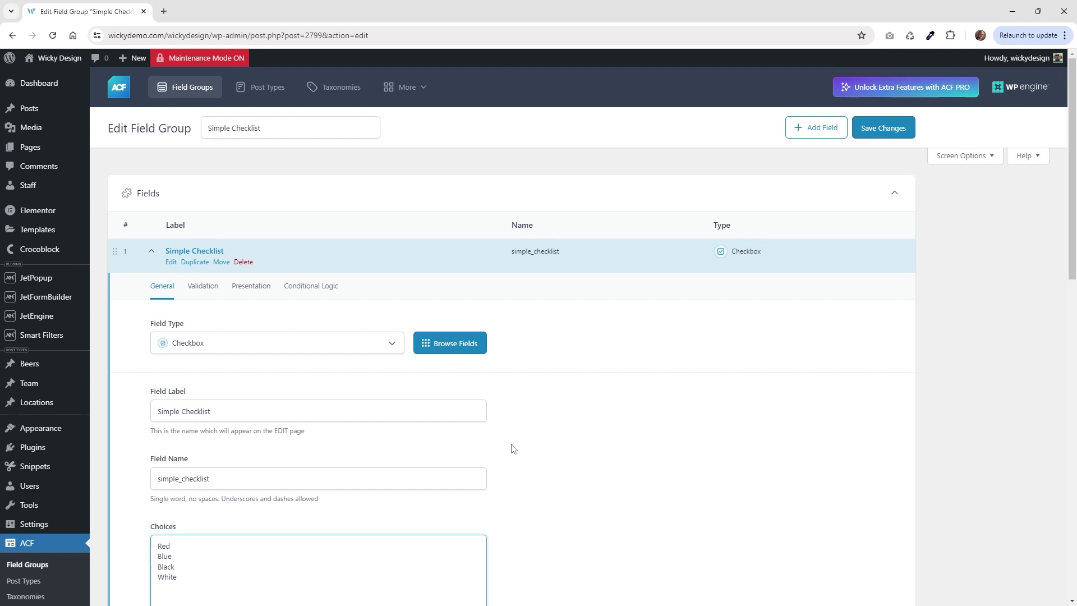
scroll(63, 433, "down", 3)
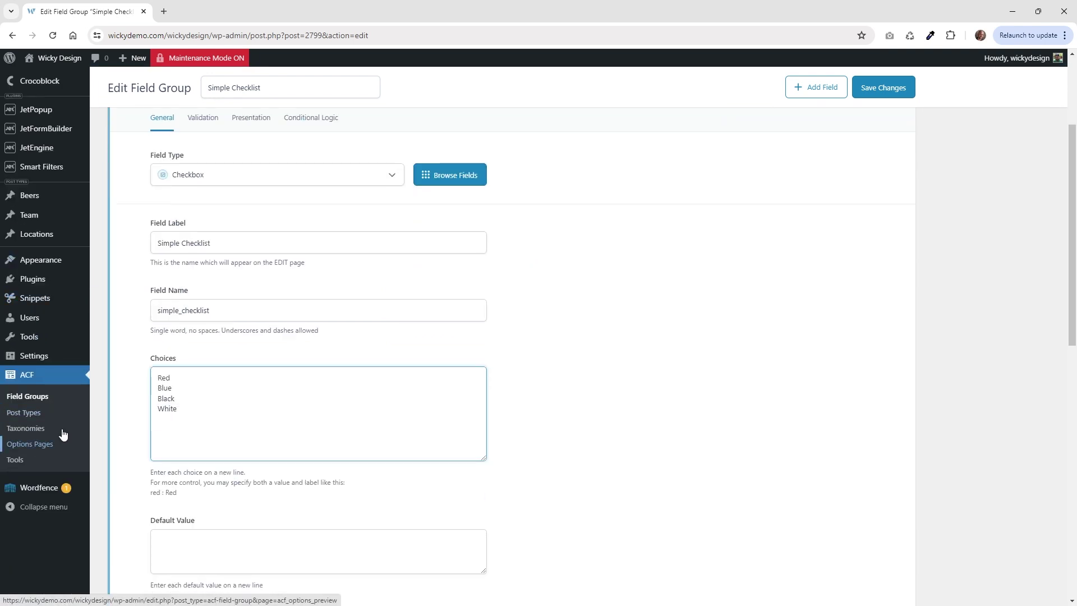
- Confirm Simple Photo Upload is an Image field named simple_photo_upload, then save the group
left_click(34, 397)
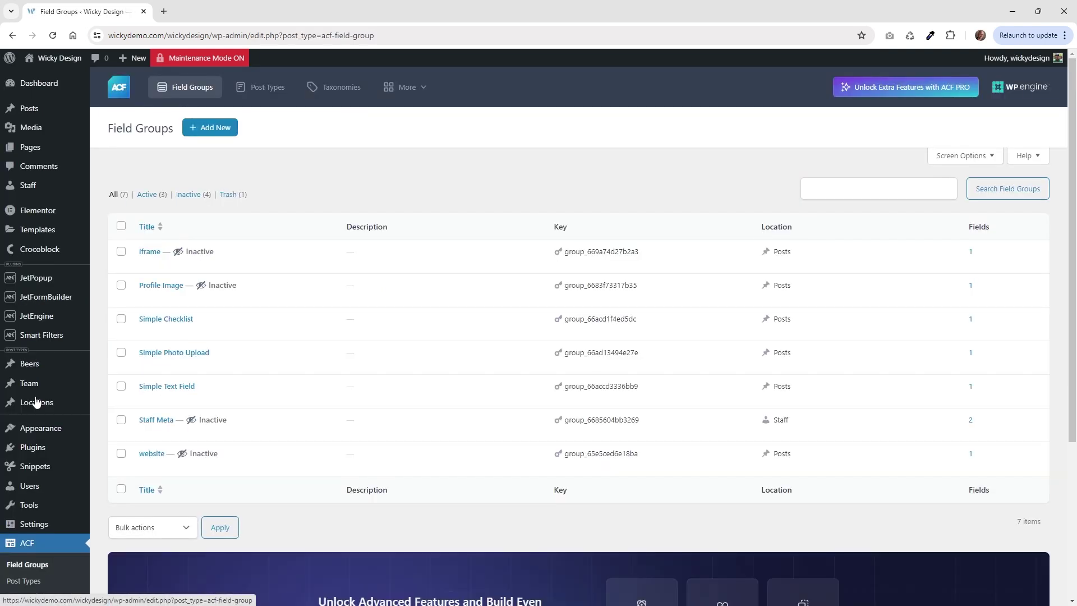
left_click(174, 352)
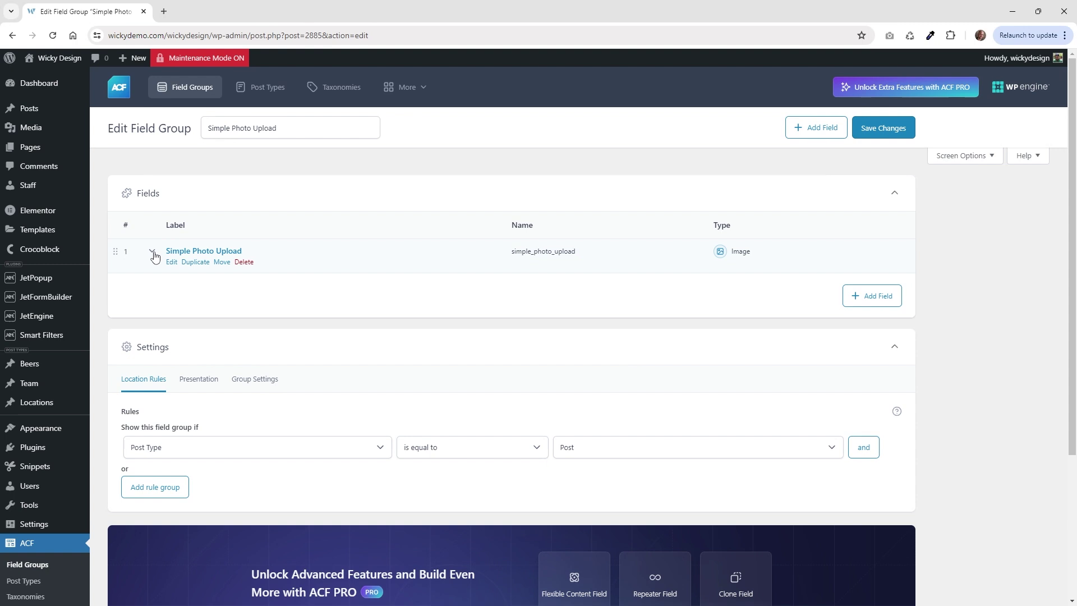
left_click(155, 257)
scroll(356, 385, "down", 1)
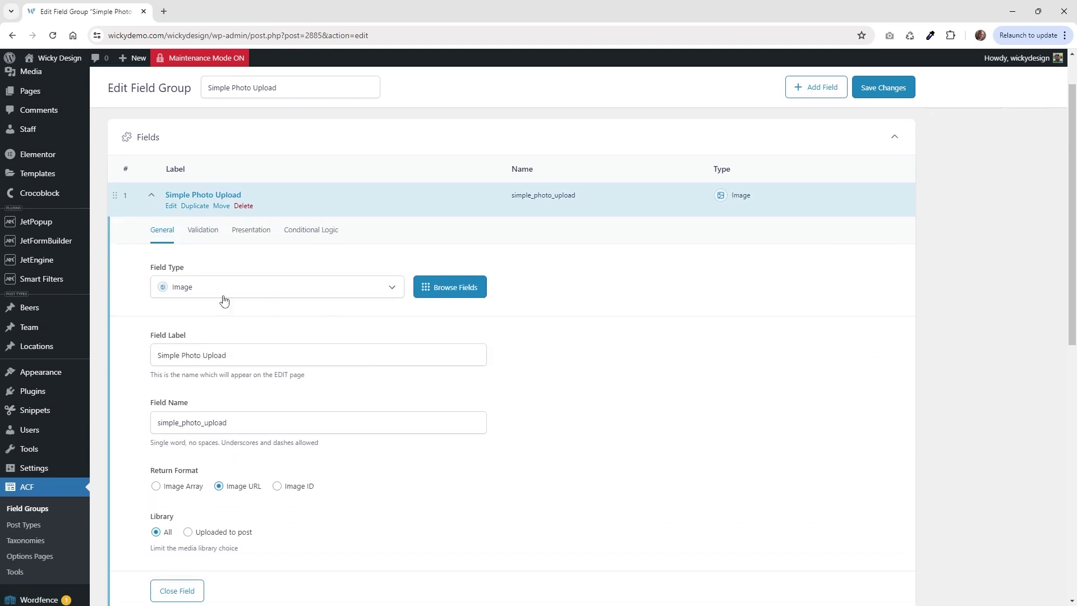
left_click(193, 292)
left_click(661, 468)
scroll(586, 447, "down", 2)
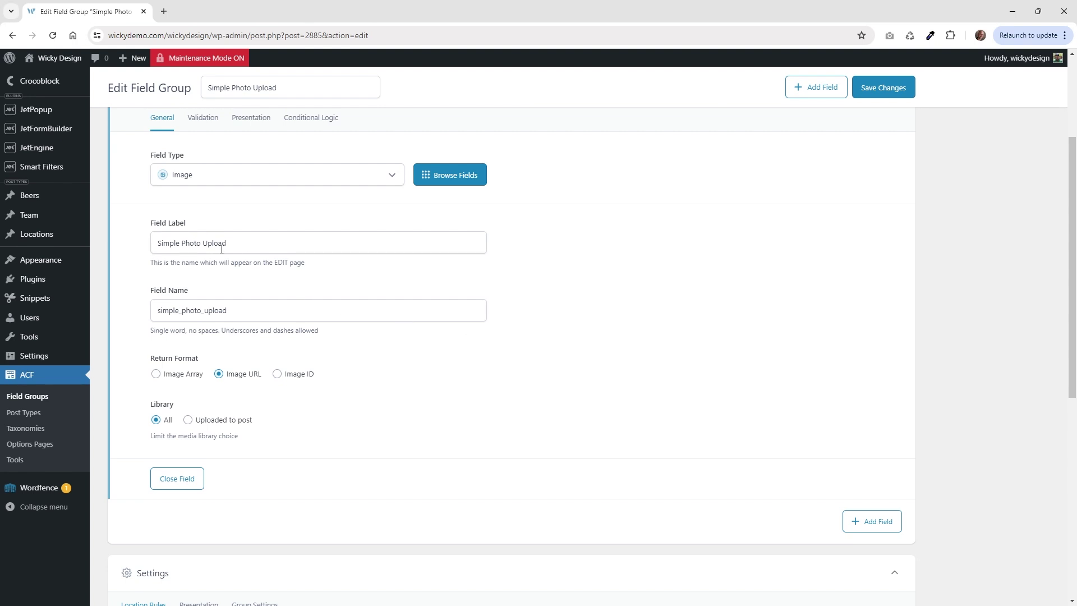
left_click(203, 245)
left_click_drag(225, 308, 128, 324)
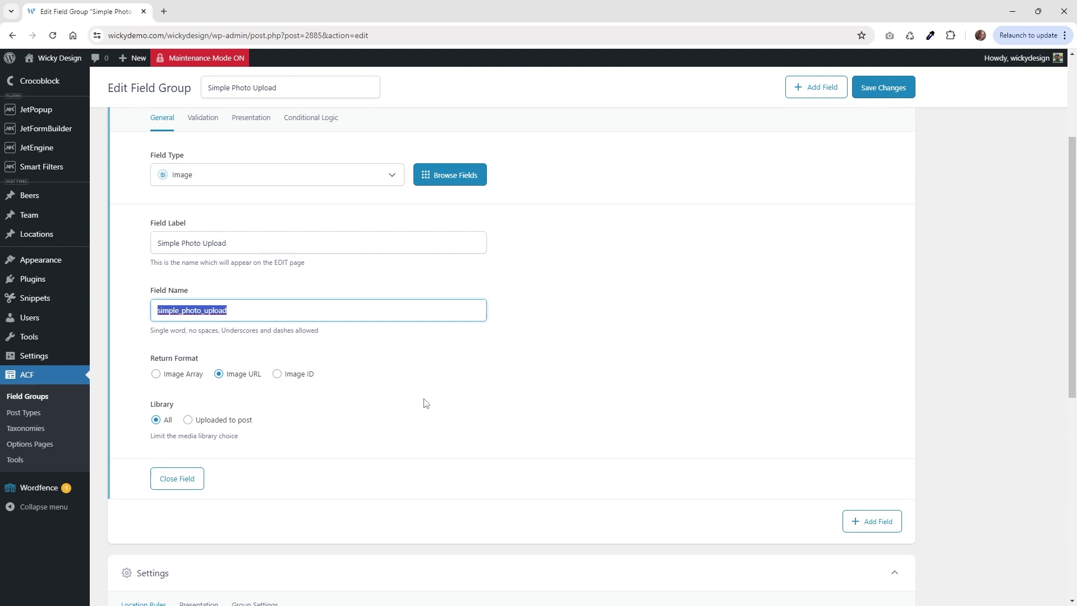
left_click(452, 425)
left_click(183, 310)
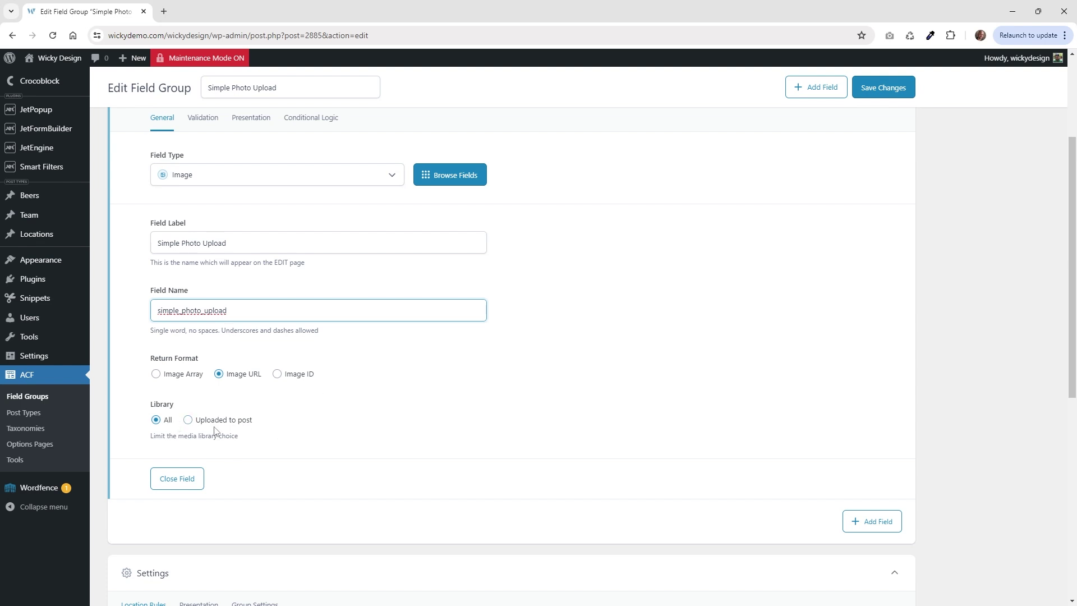
scroll(407, 436, "down", 1)
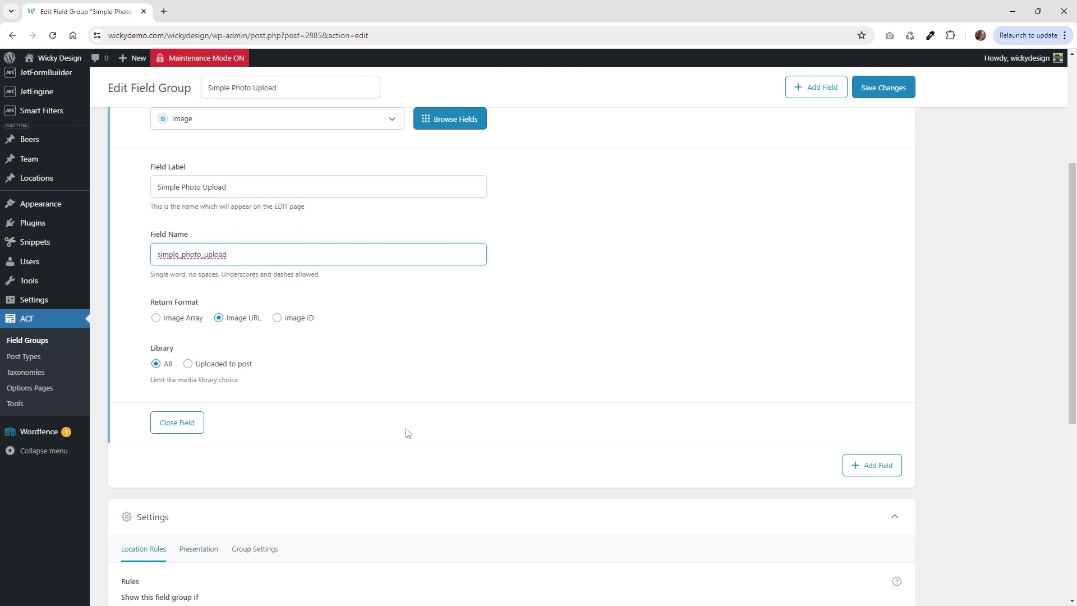
scroll(407, 437, "down", 3)
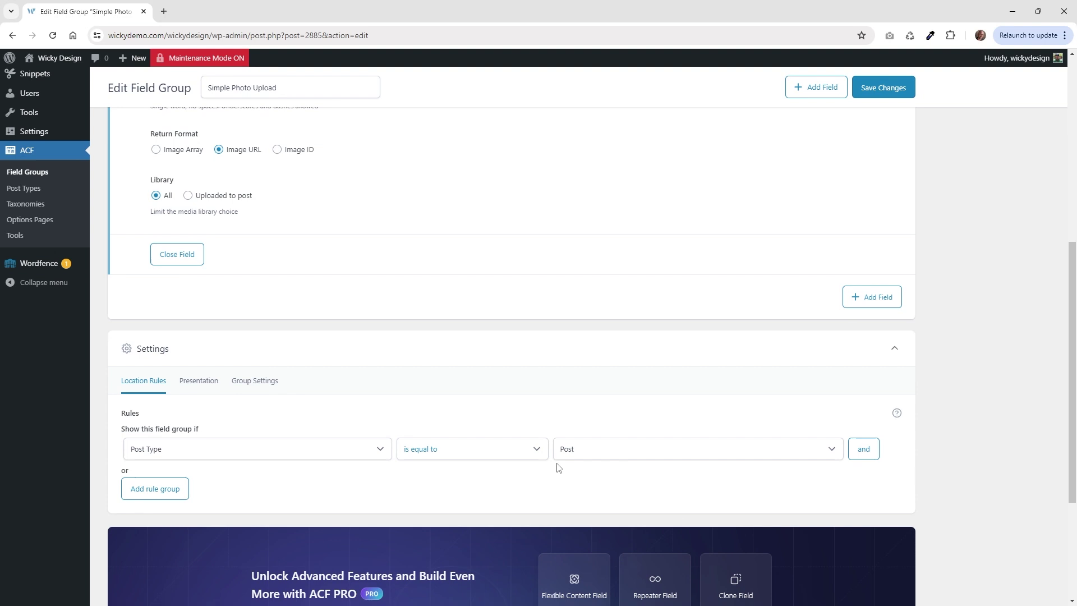
scroll(623, 462, "up", 7)
left_click(912, 128)
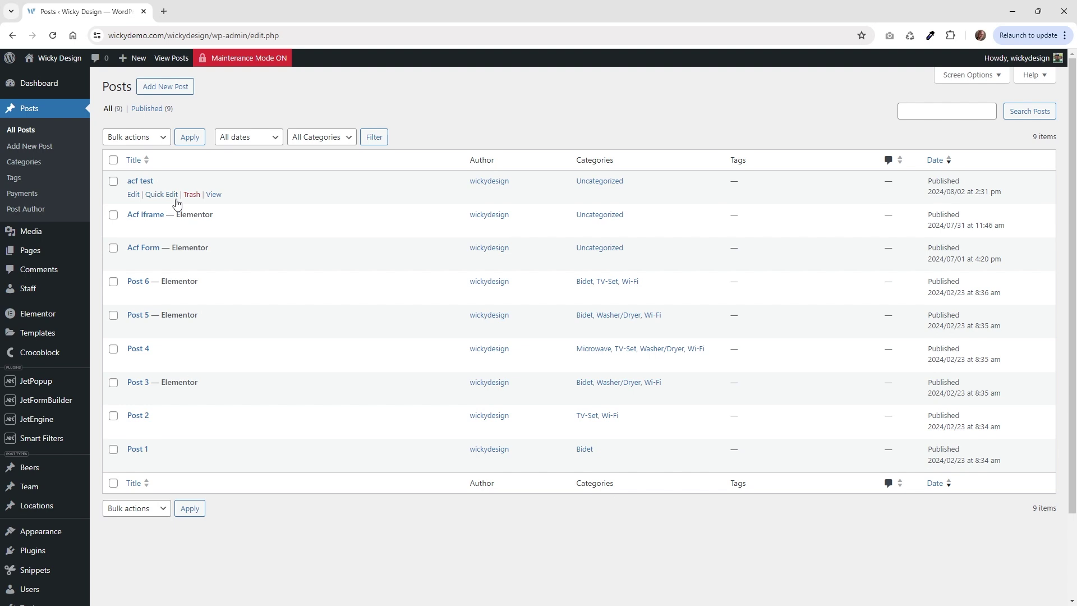
- Start a new post titled 'ACF to JetEngine' and tick Red and Blue in the checklist
left_click(175, 90)
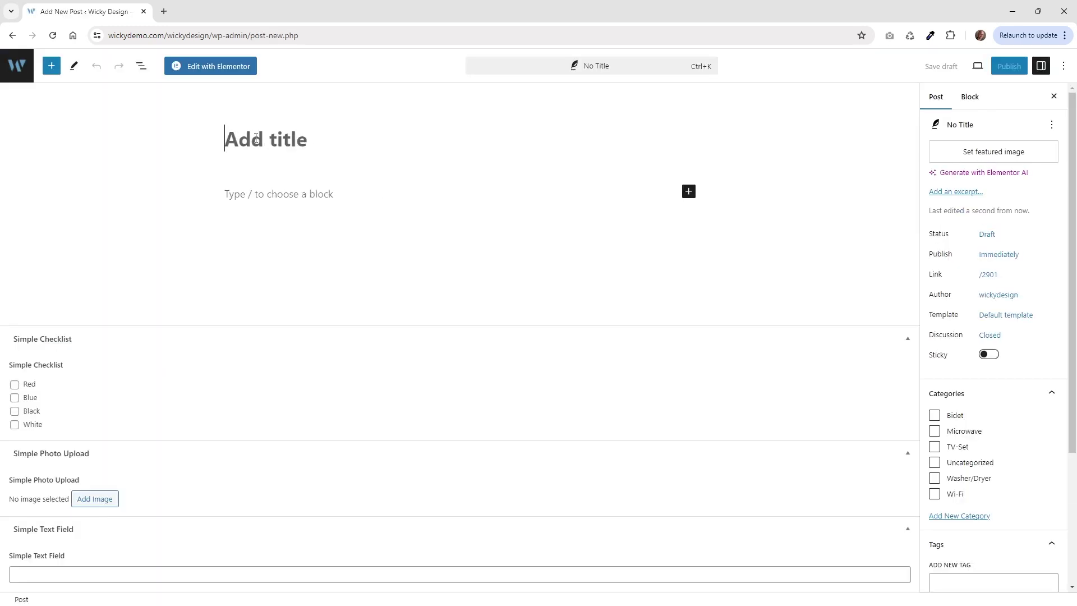
type("ACF to Je")
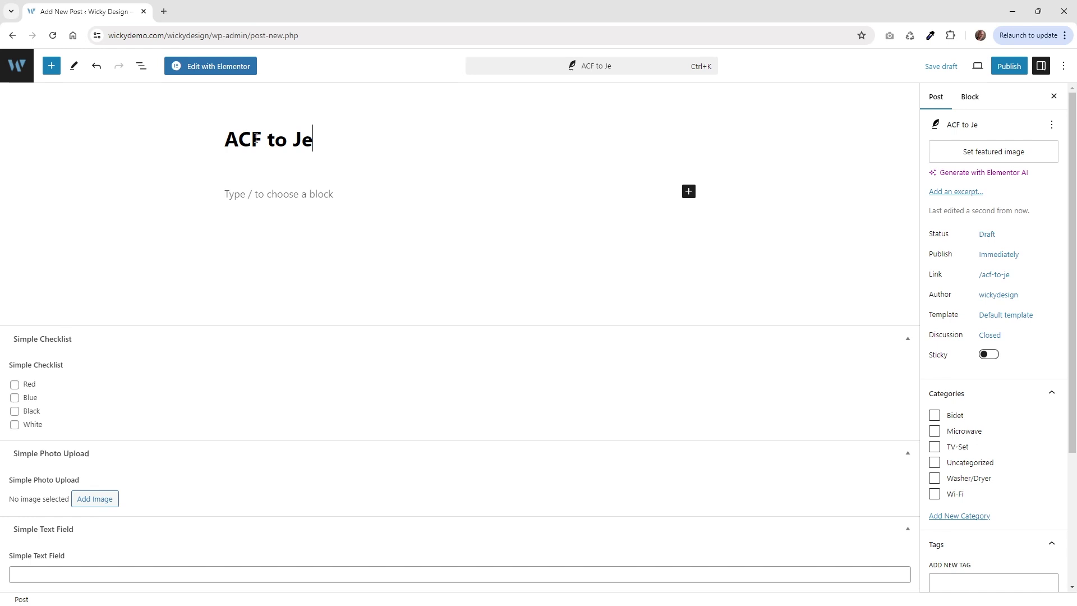
type("tEngine")
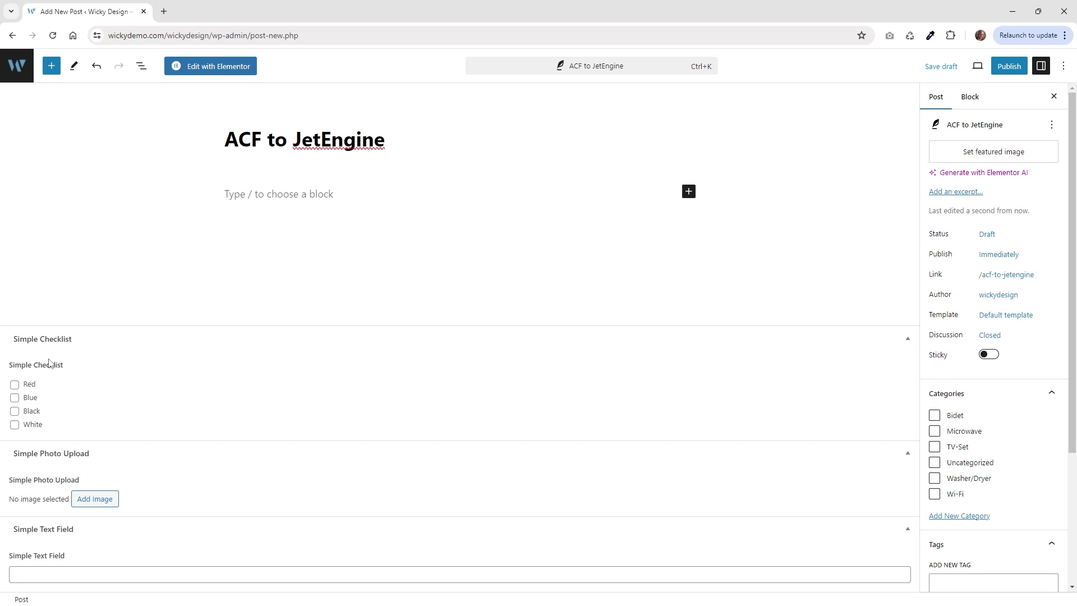
left_click(29, 385)
left_click(30, 397)
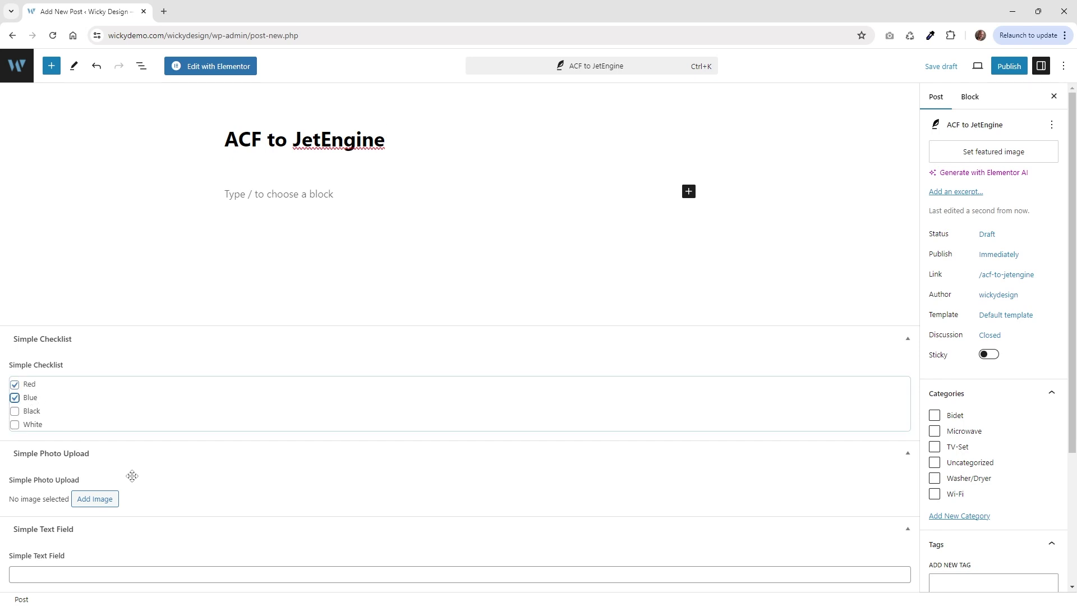
- Attach the cowboy photo, enter 'testing 253' in Simple Text Field, and publish
left_click(107, 501)
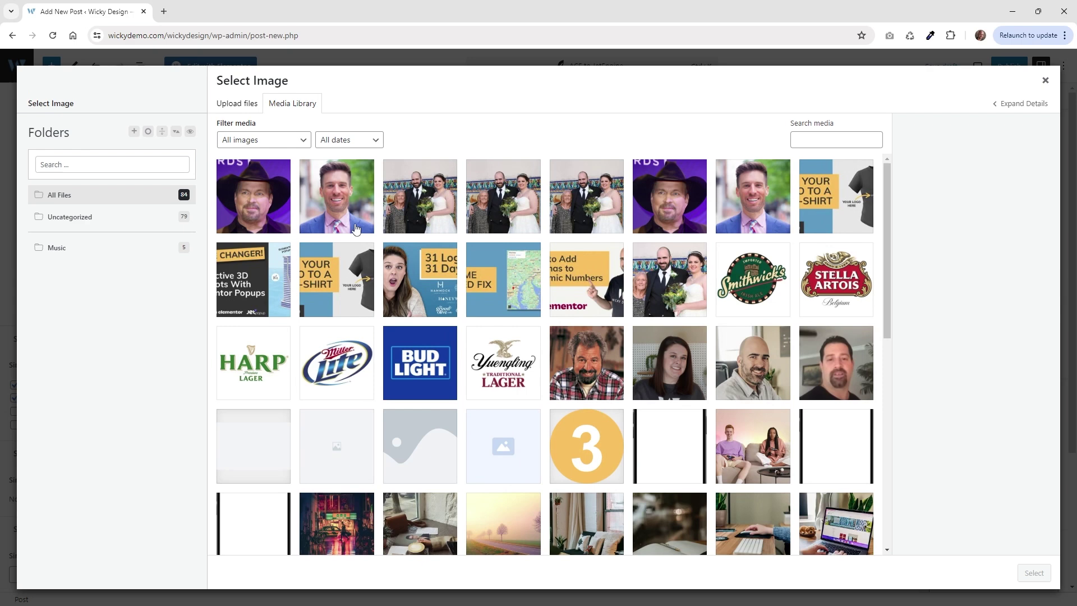
left_click(271, 206)
left_click(1034, 572)
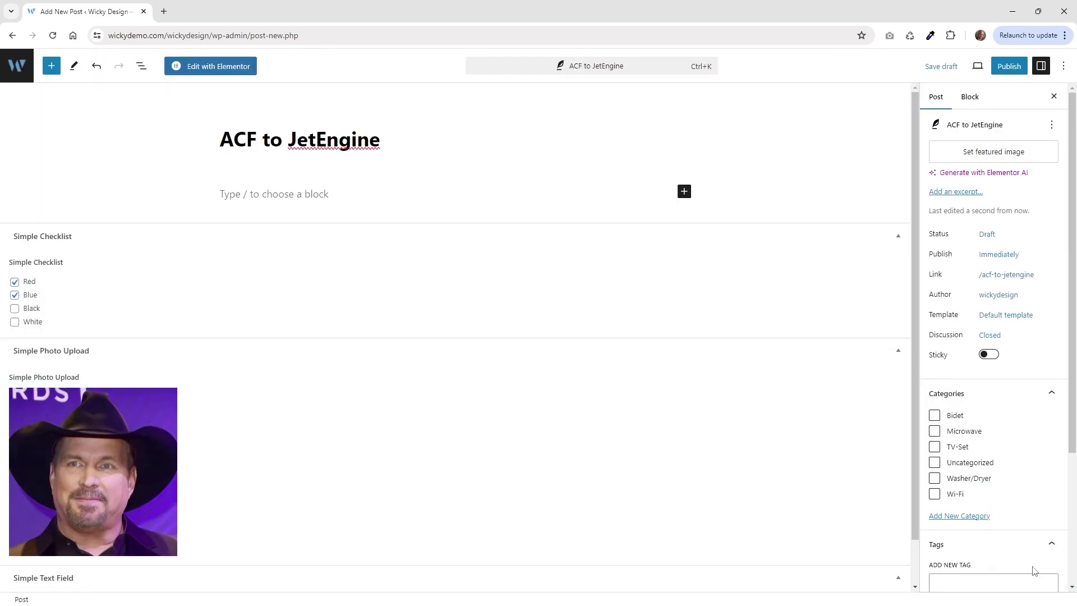
scroll(533, 482, "down", 1)
left_click(116, 572)
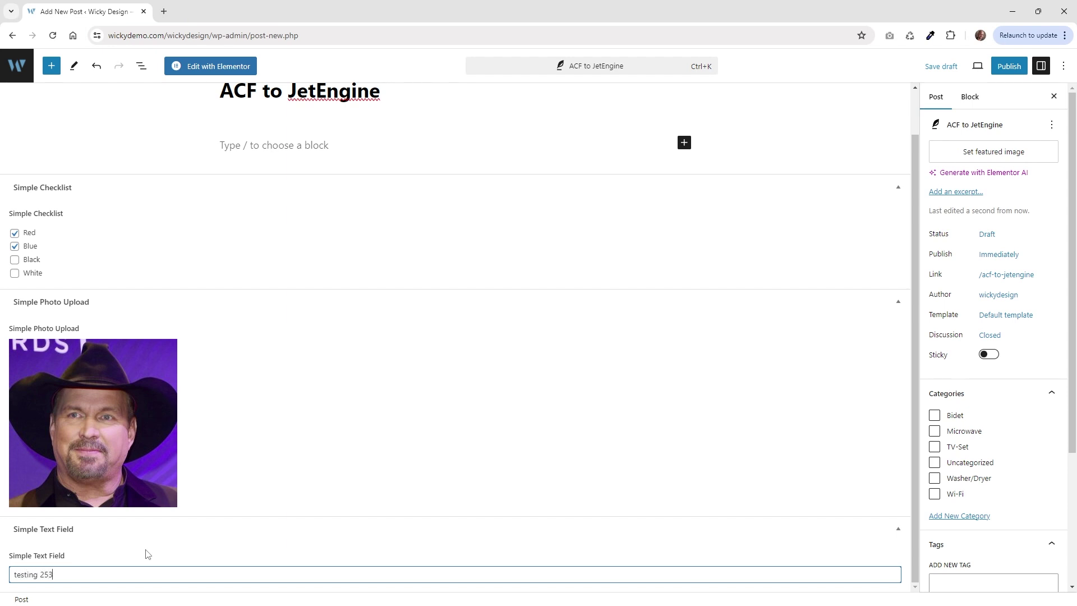
scroll(594, 395, "up", 1)
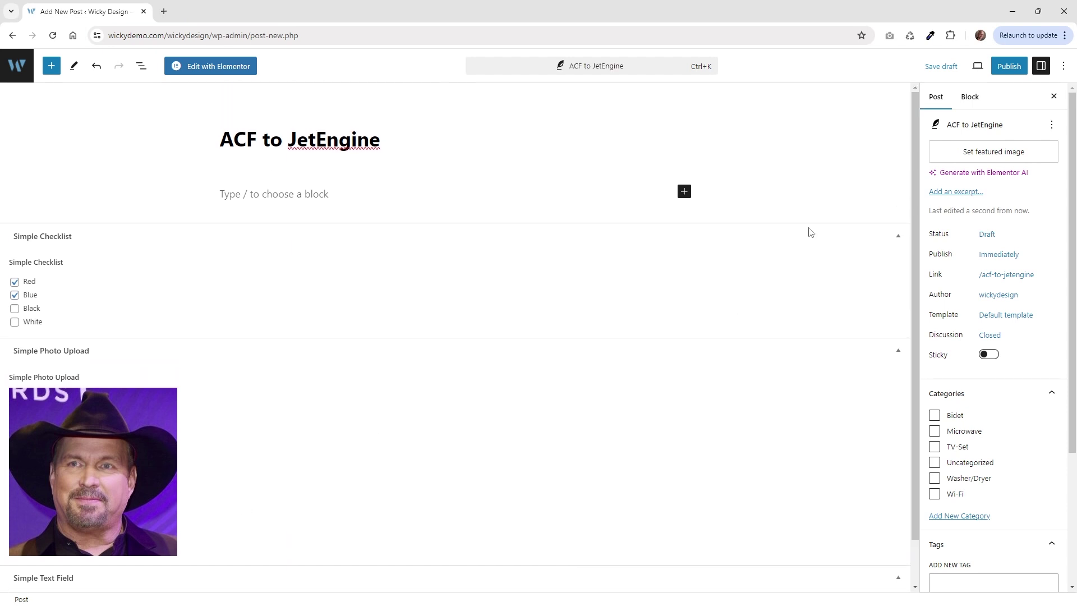
left_click(999, 73)
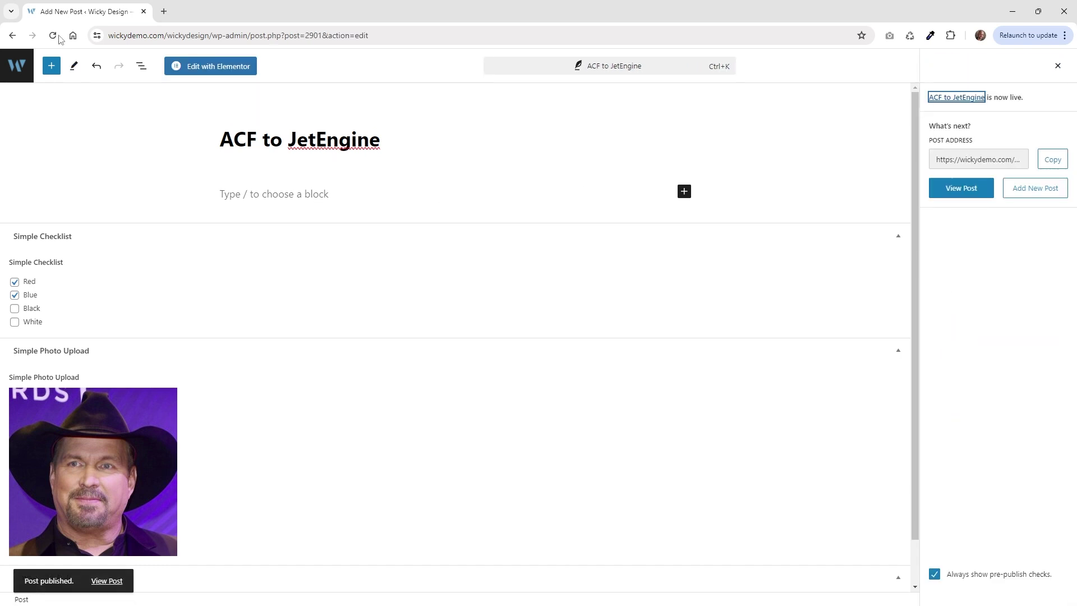
- Reload the editor and verify Red, Blue, the photo and 'testing 253' were saved
left_click(53, 37)
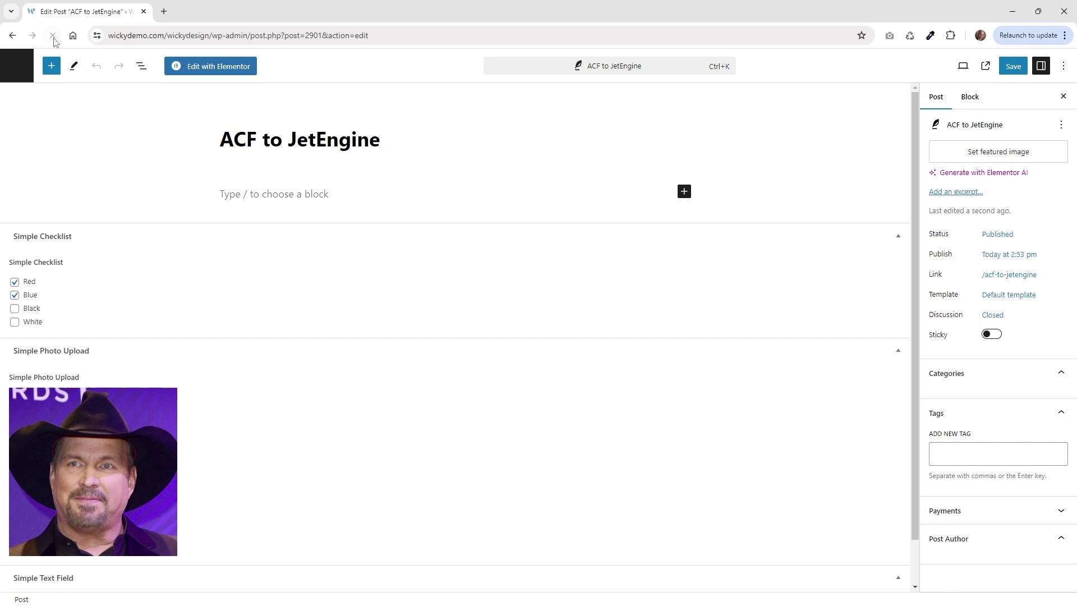
scroll(149, 380, "down", 1)
scroll(149, 380, "down", 1)
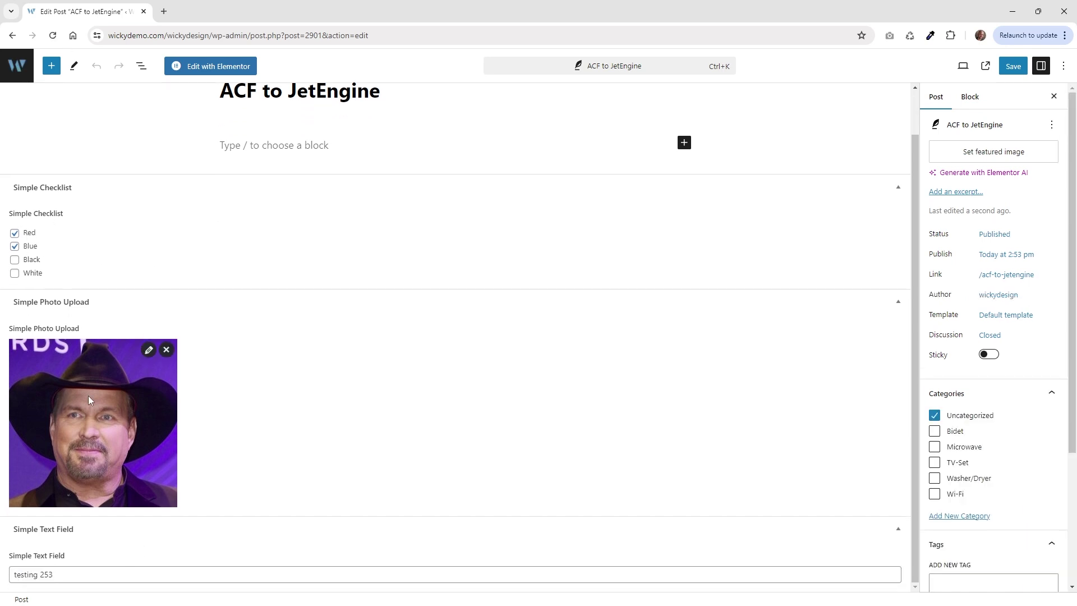
left_click(177, 578)
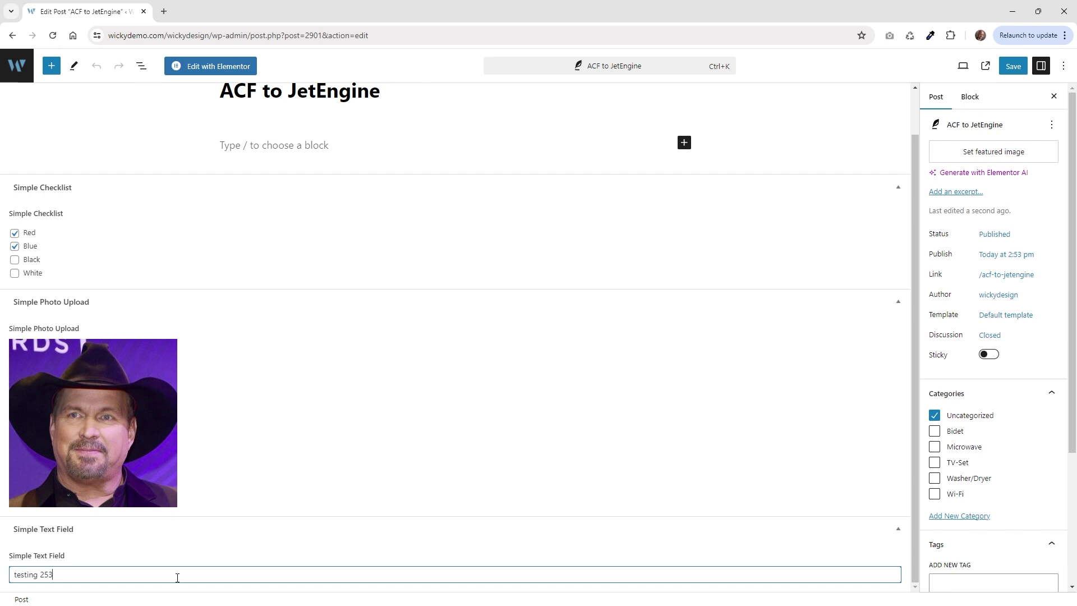
scroll(381, 445, "up", 2)
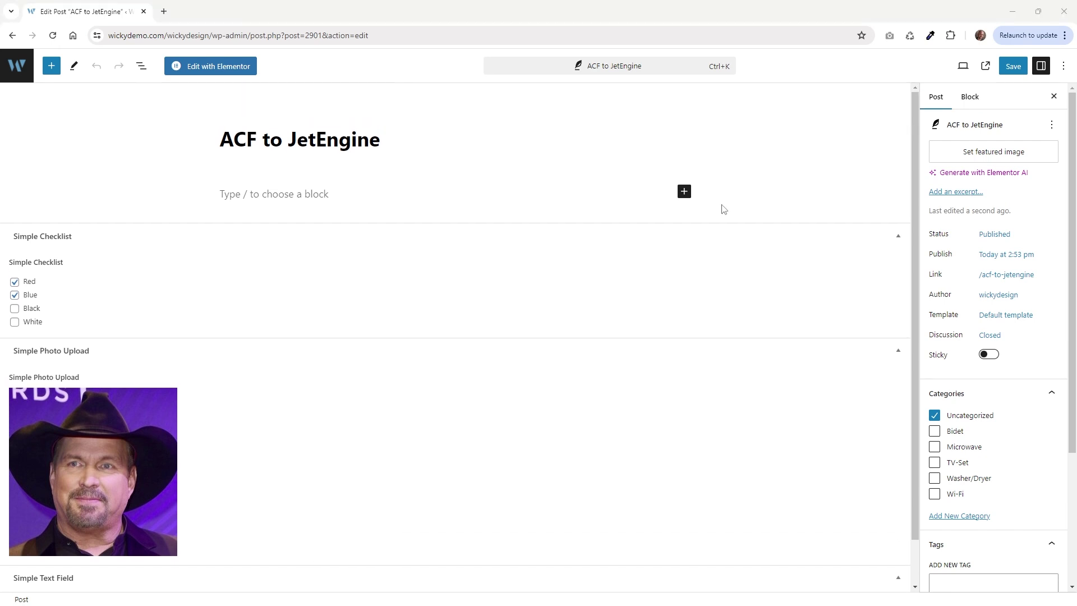
- Open the JetEngine Meta Fields meta box from JetEngine Meta Boxes
left_click(15, 75)
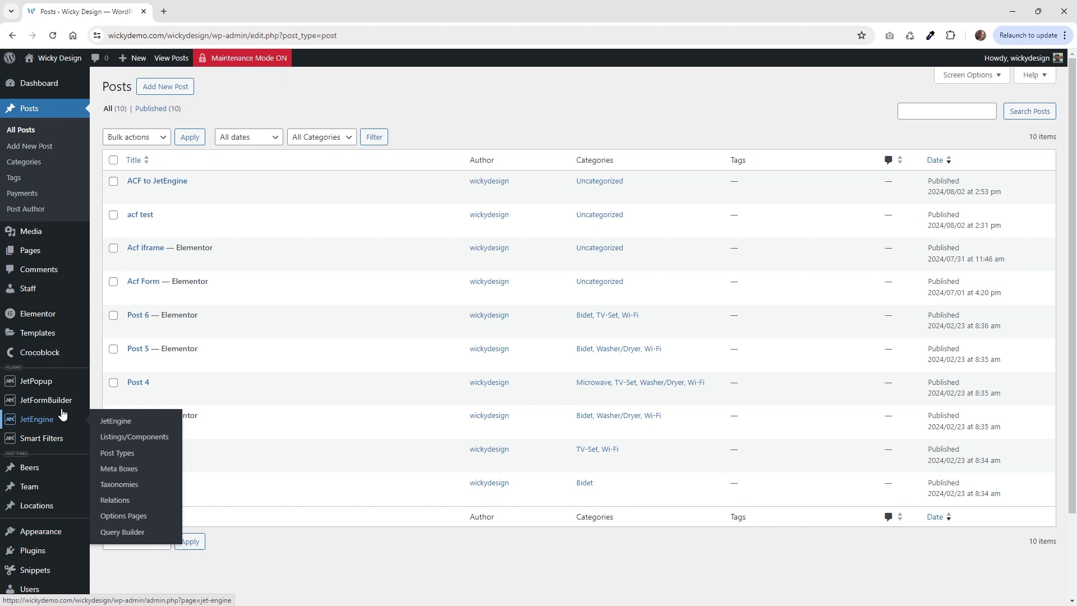
mouse_move(62, 411)
left_click(112, 470)
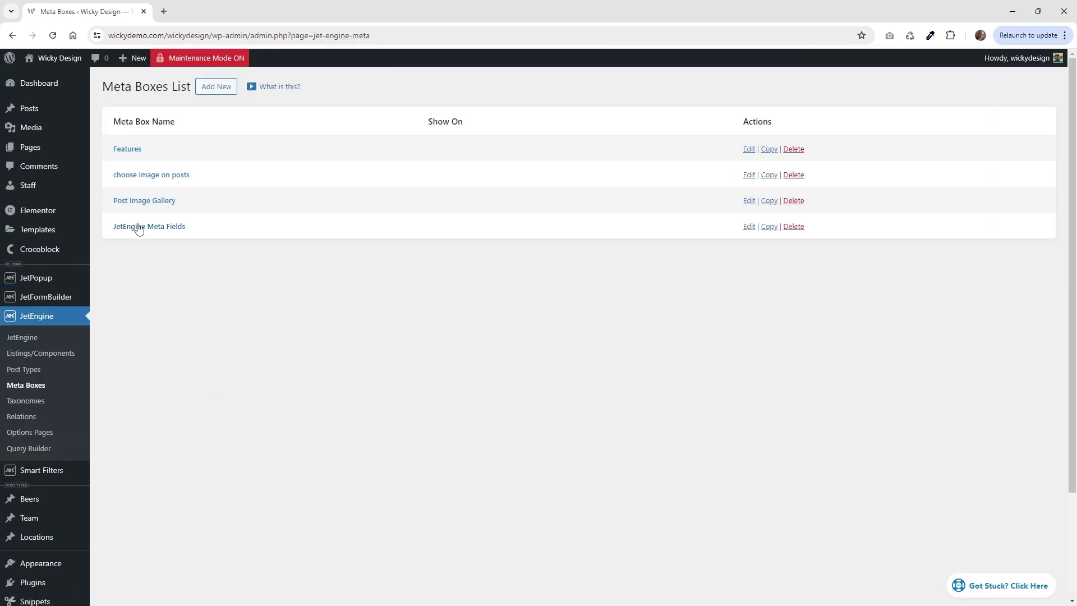
left_click(141, 229)
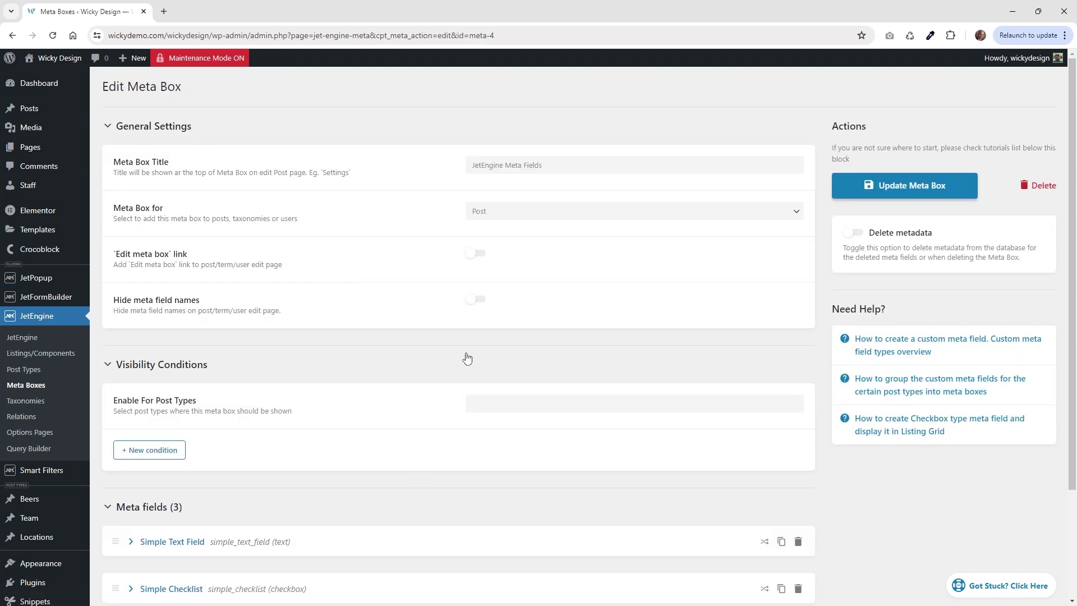
- Keep Post as the target and enable the meta box for Posts
left_click(523, 164)
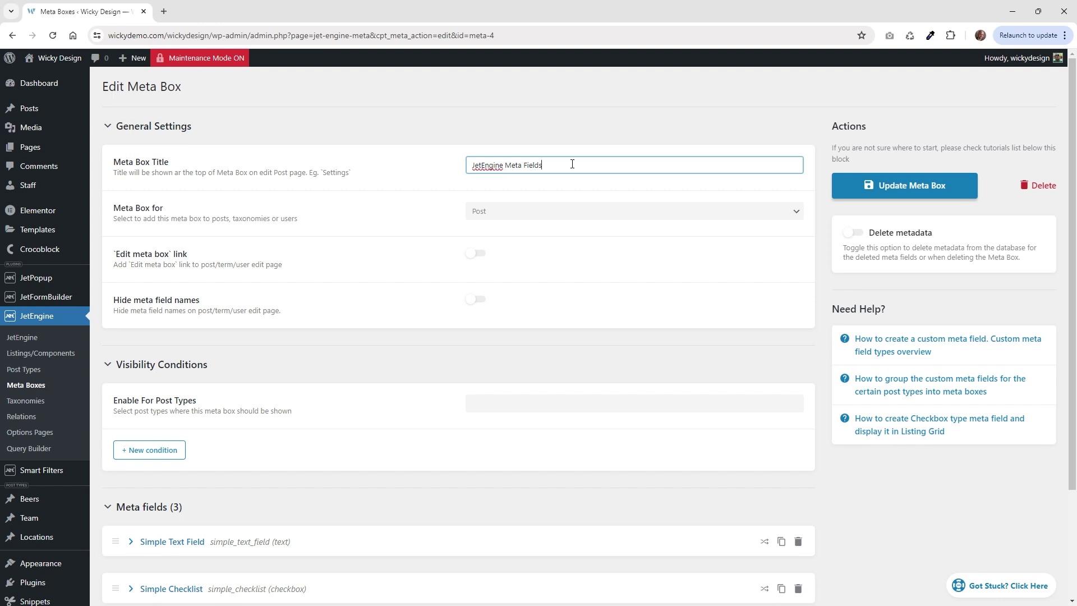
left_click_drag(572, 164, 434, 165)
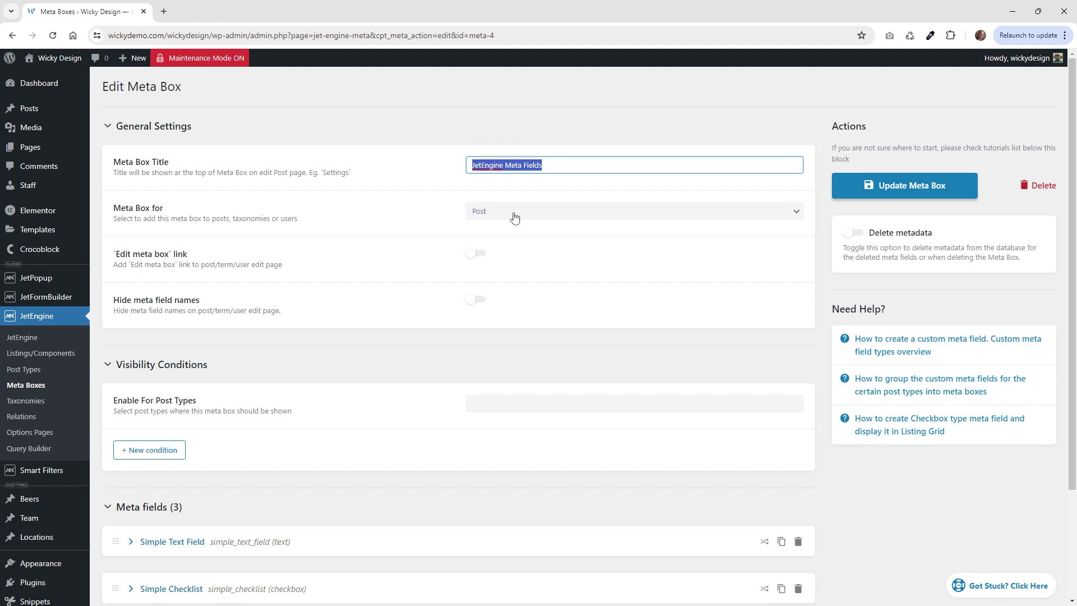
left_click(498, 216)
left_click(508, 236)
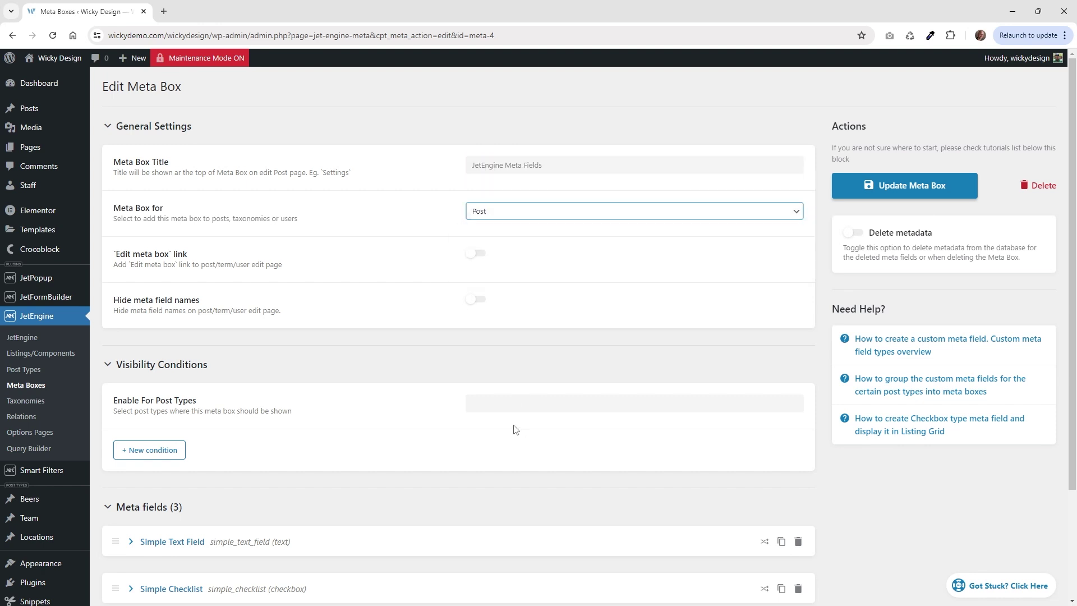
left_click(498, 401)
left_click(482, 425)
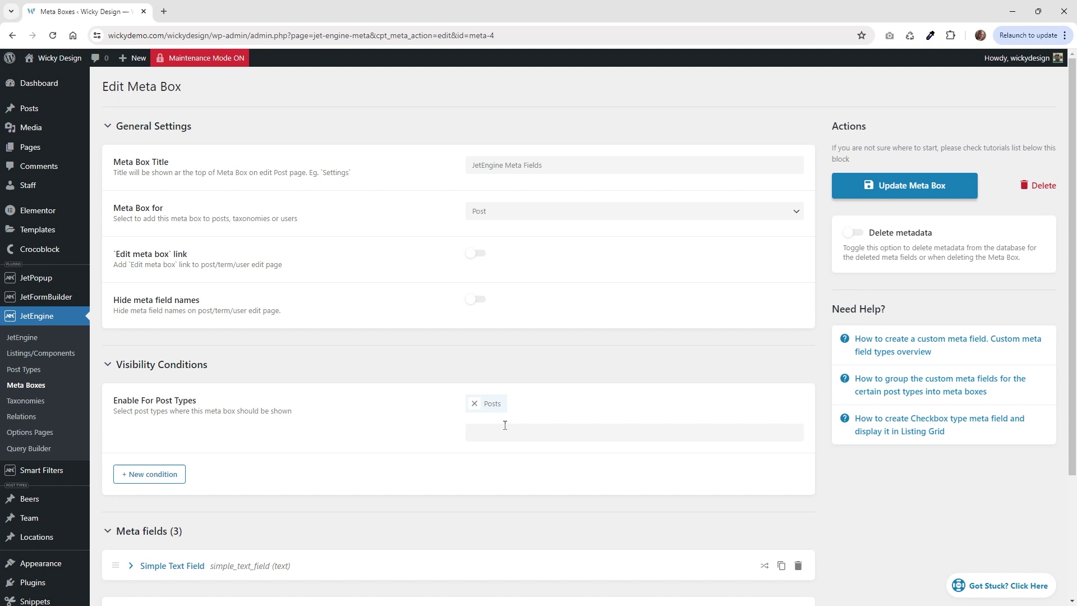
scroll(425, 437, "down", 3)
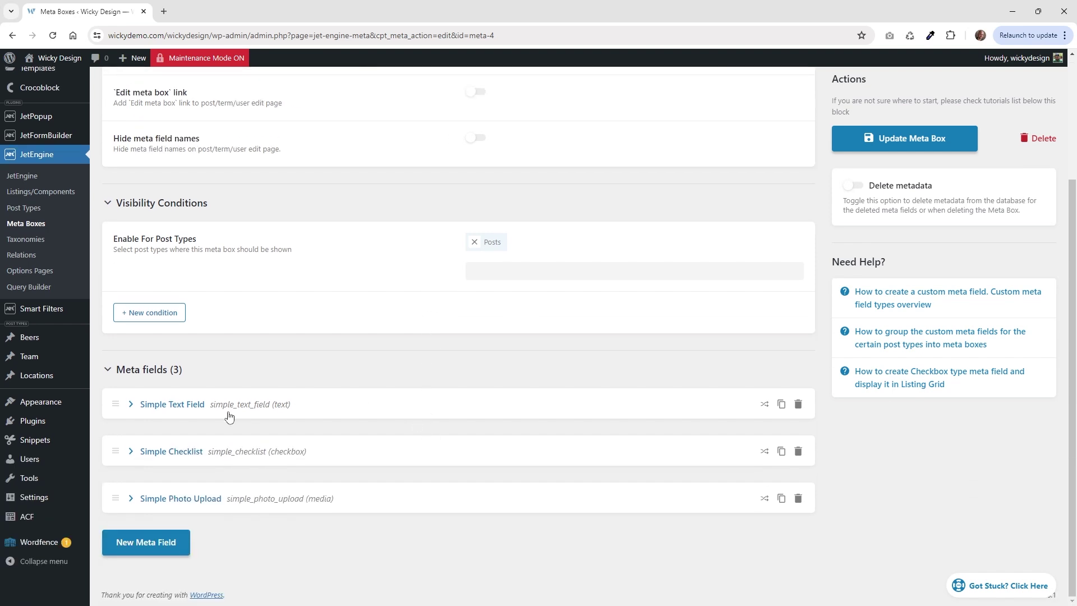
- Inspect Simple Text Field: ID simple_text_field, object type Field, field type Text
left_click(132, 404)
scroll(262, 399, "down", 3)
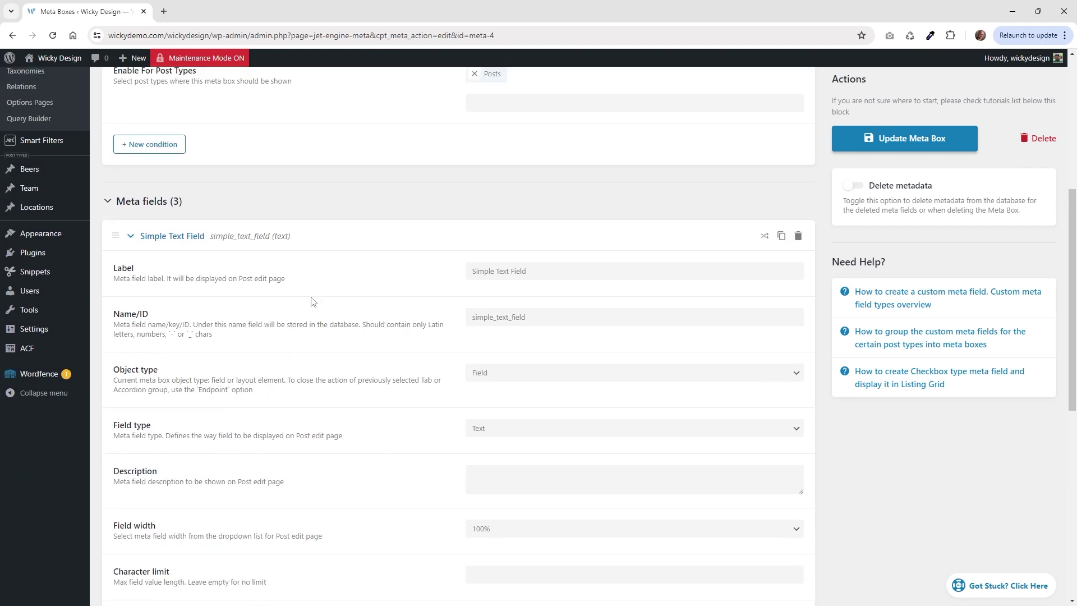
left_click(497, 271)
left_click_drag(565, 269, 424, 275)
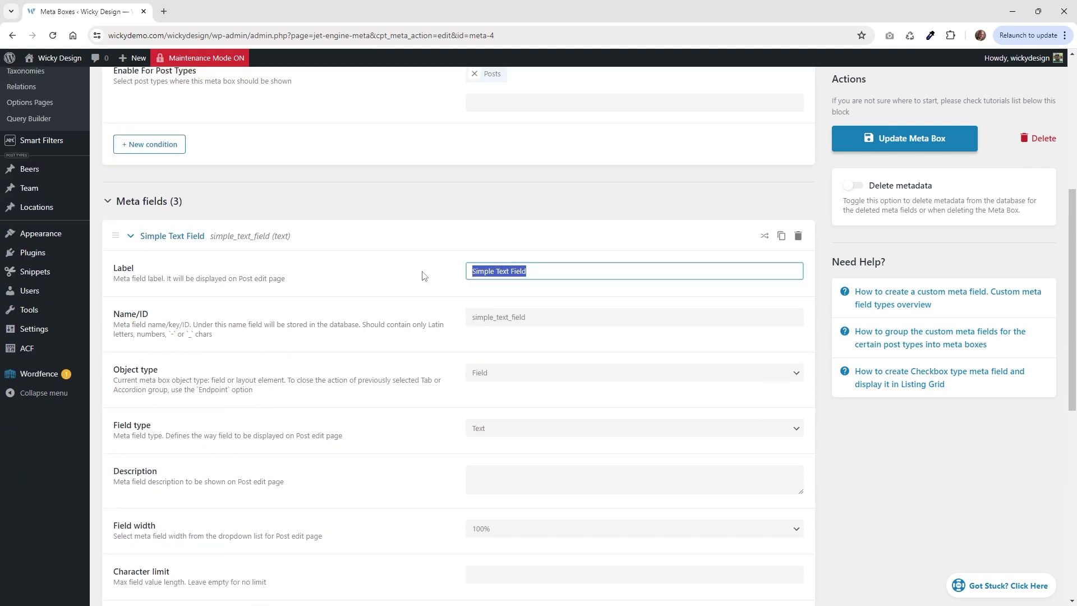
left_click(509, 318)
left_click_drag(527, 317, 439, 320)
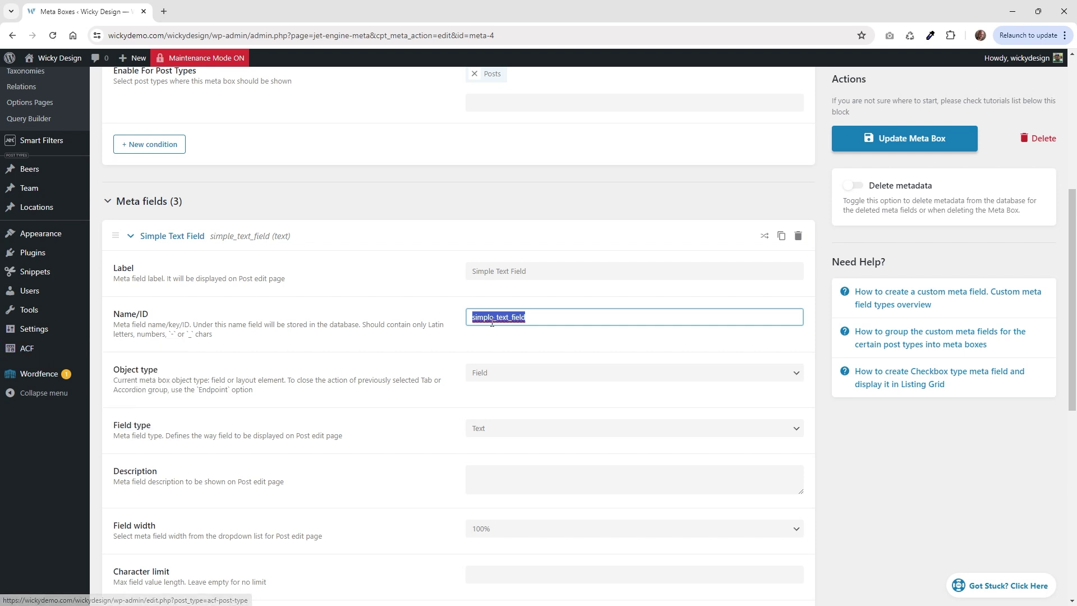
left_click_drag(557, 315, 447, 324)
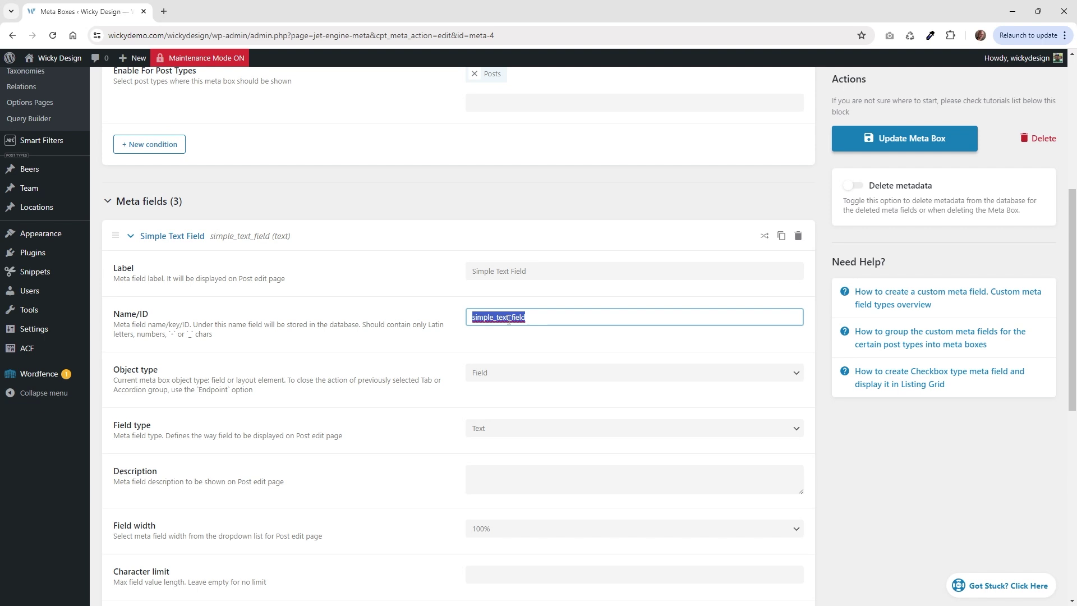
left_click(432, 375)
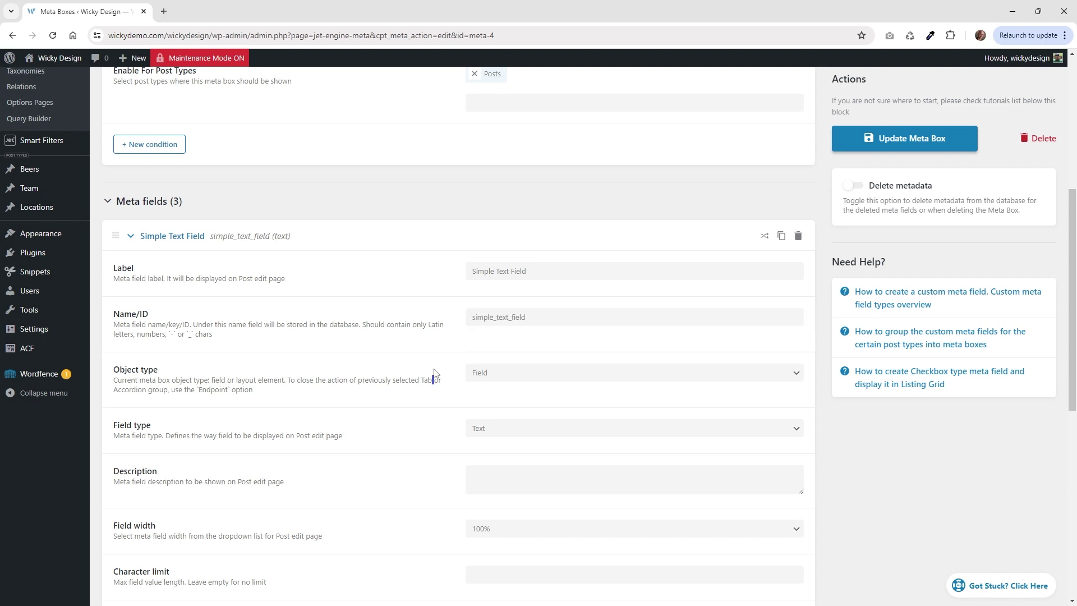
scroll(443, 359, "down", 2)
left_click(503, 261)
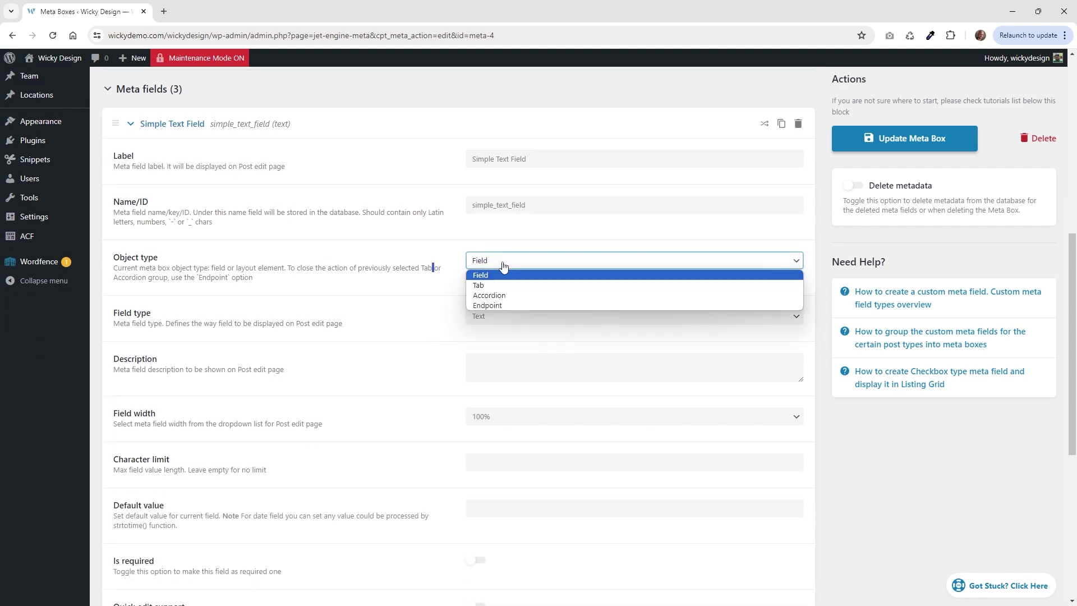
left_click(503, 268)
left_click(502, 317)
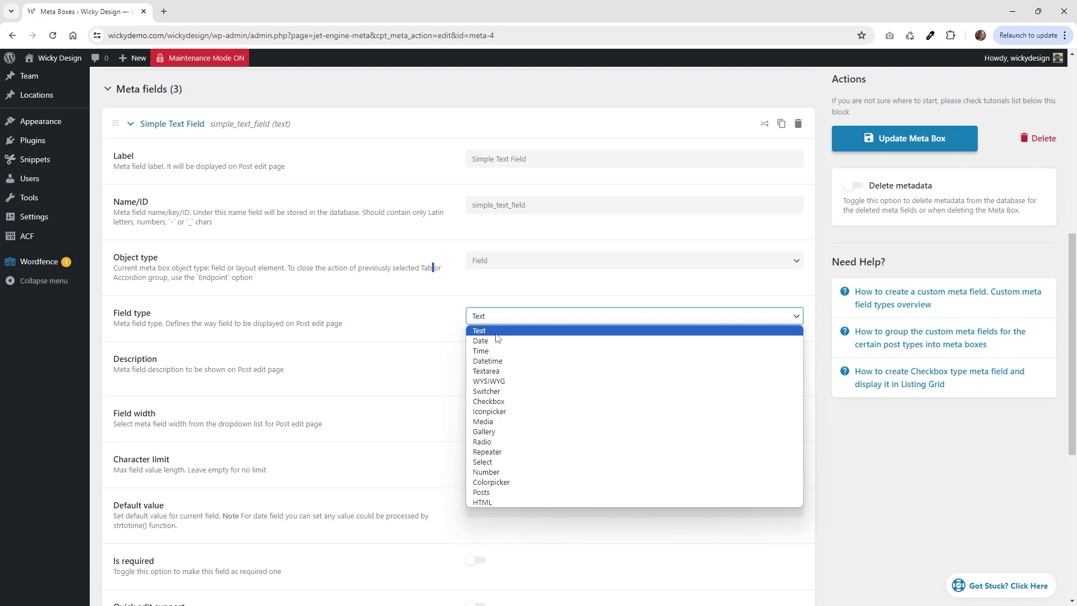
left_click(493, 333)
scroll(433, 361, "down", 5)
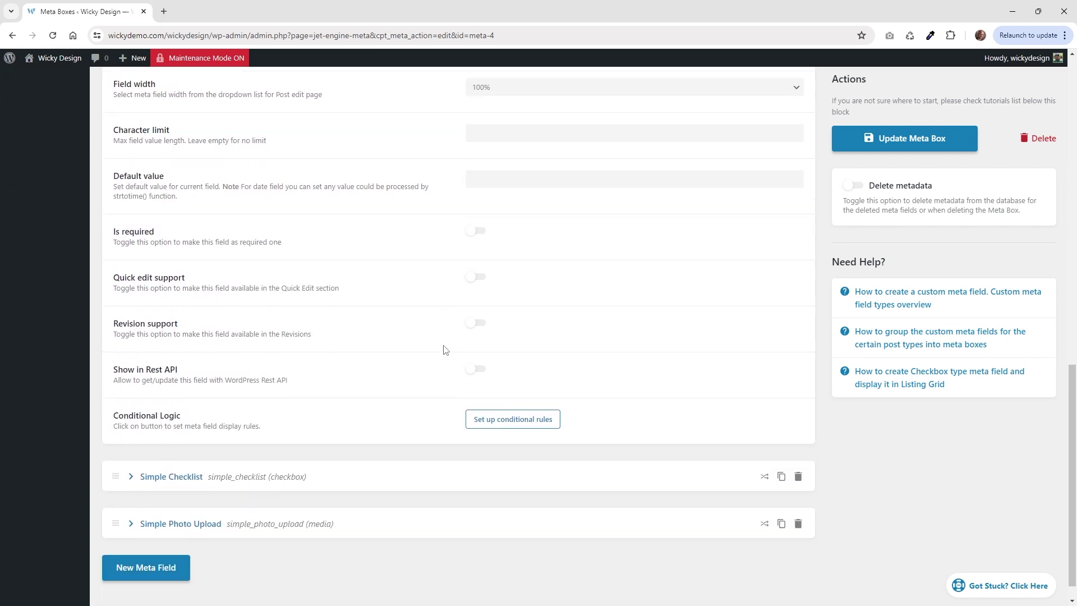
scroll(446, 350, "up", 6)
scroll(448, 339, "up", 2)
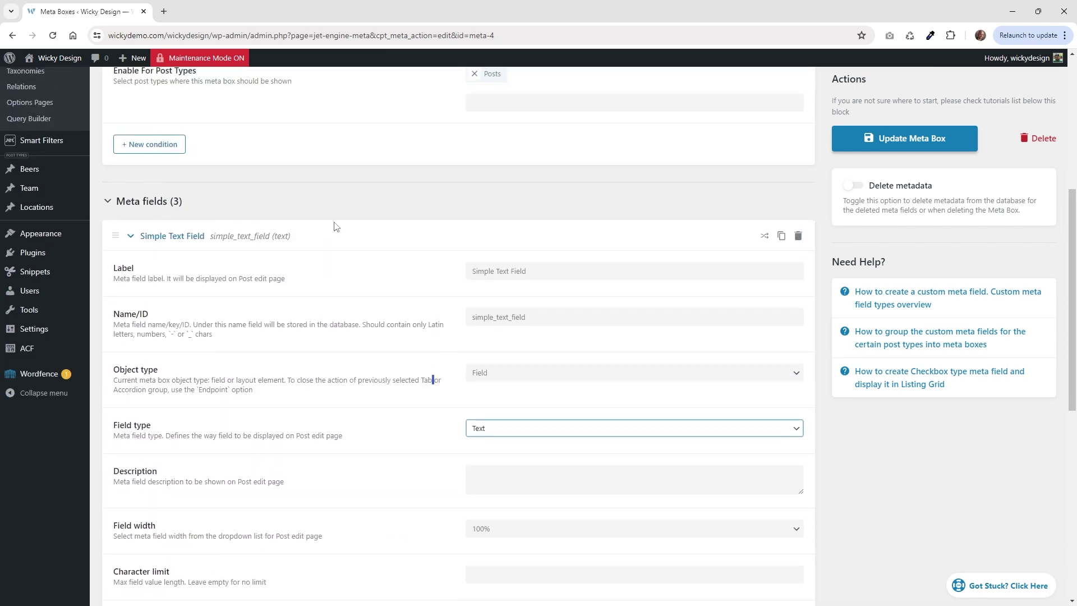
- Switch to Simple Checklist and confirm its ID simple_checklist and object type Field
left_click(164, 235)
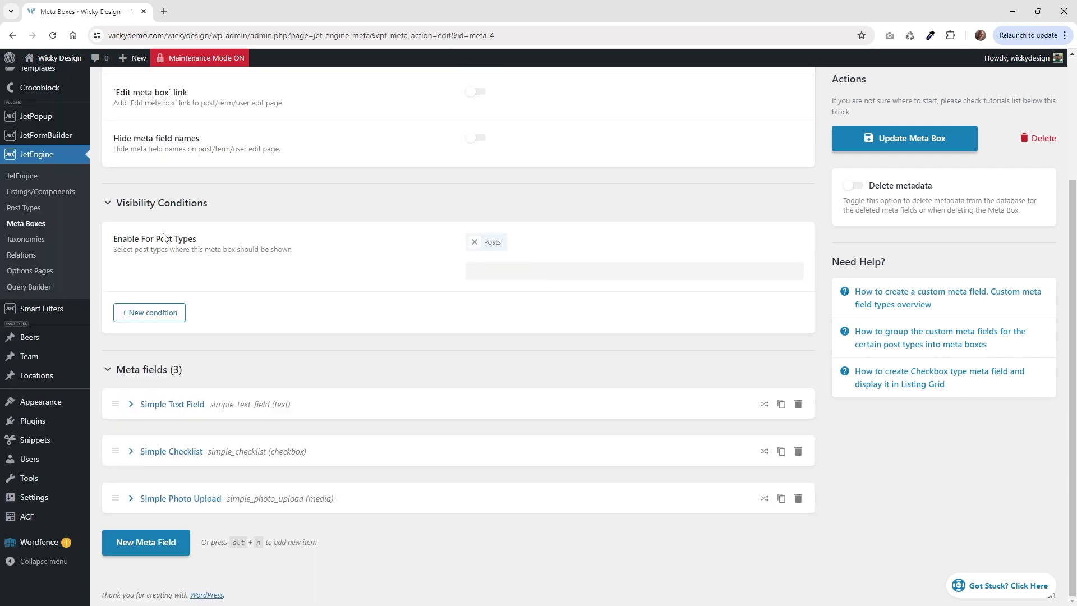
left_click(179, 452)
scroll(181, 455, "down", 3)
scroll(287, 392, "down", 1)
left_click_drag(523, 262, 442, 266)
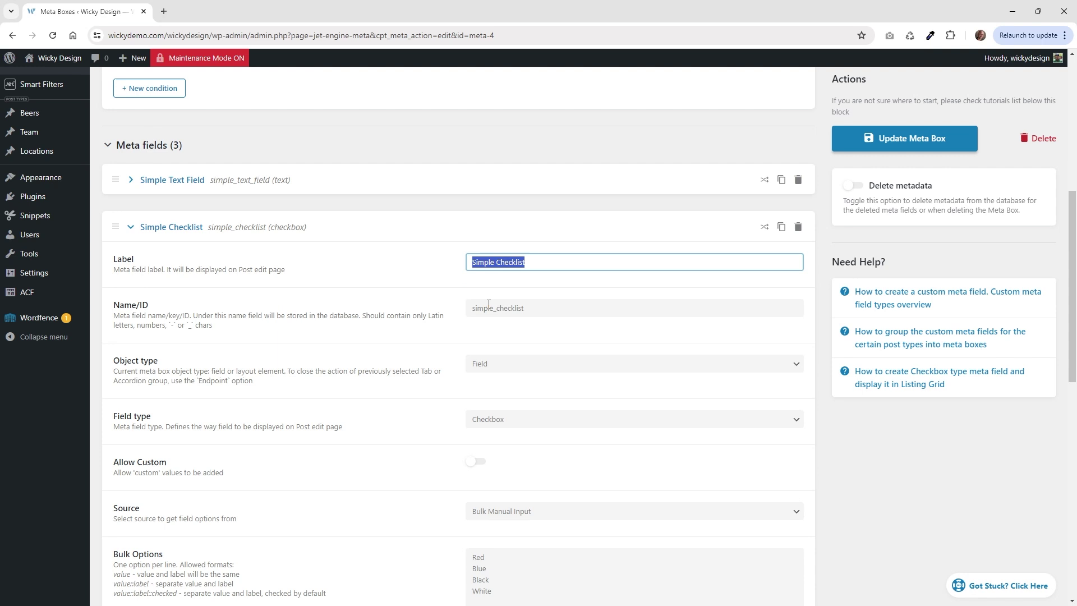
left_click(526, 308)
left_click_drag(526, 308, 460, 322)
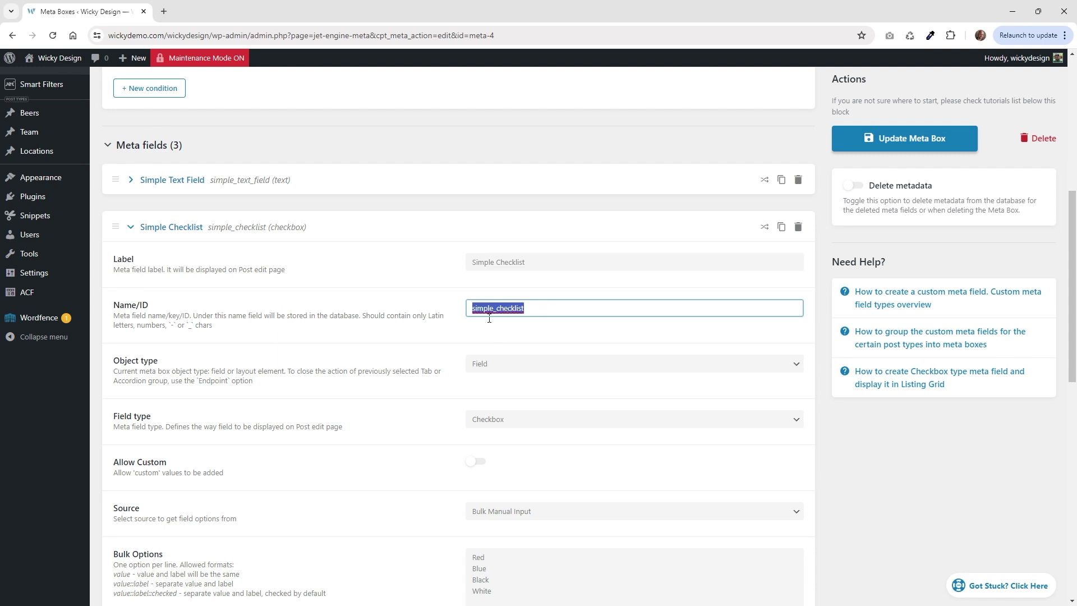
left_click(485, 369)
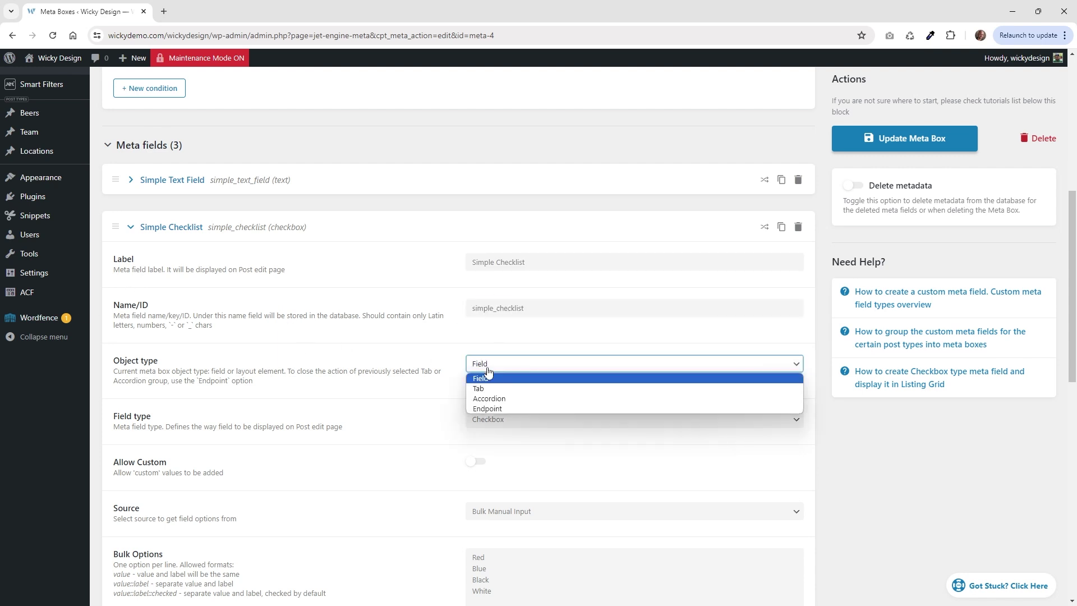
left_click(490, 375)
scroll(464, 384, "down", 2)
- Confirm Checkbox type with Bulk Manual Input options Red, Blue, Black, White, then collapse it
left_click(499, 307)
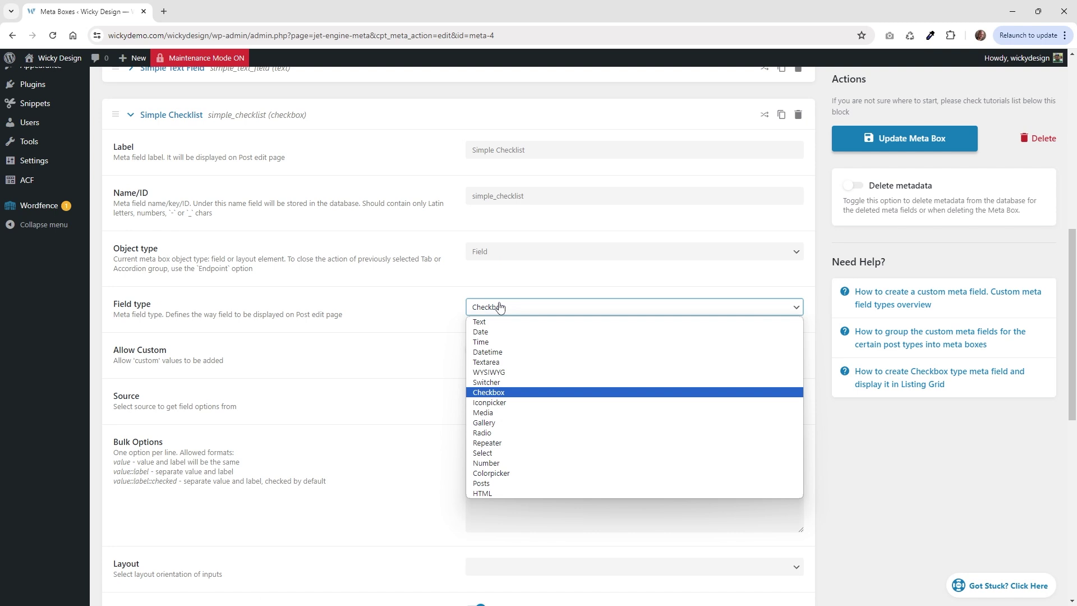
left_click(499, 307)
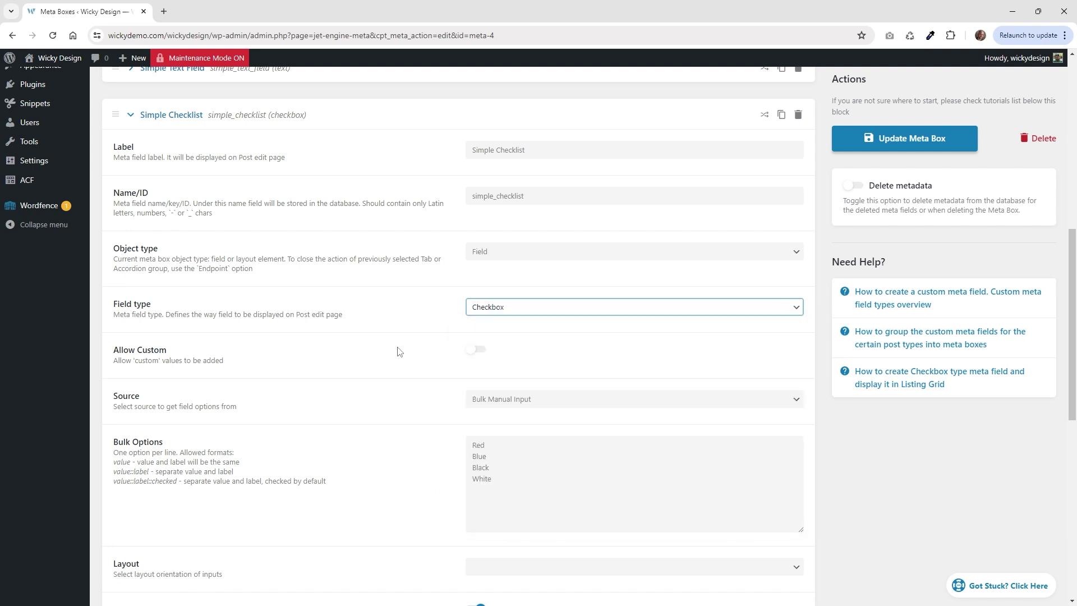
scroll(399, 352, "down", 2)
left_click(511, 287)
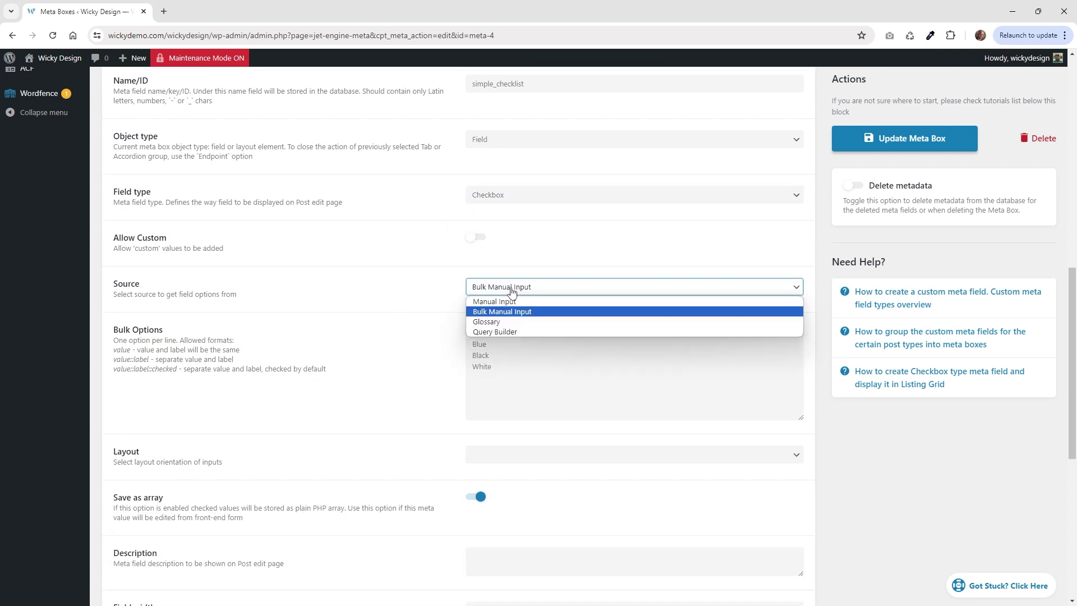
left_click(435, 320)
left_click(480, 327)
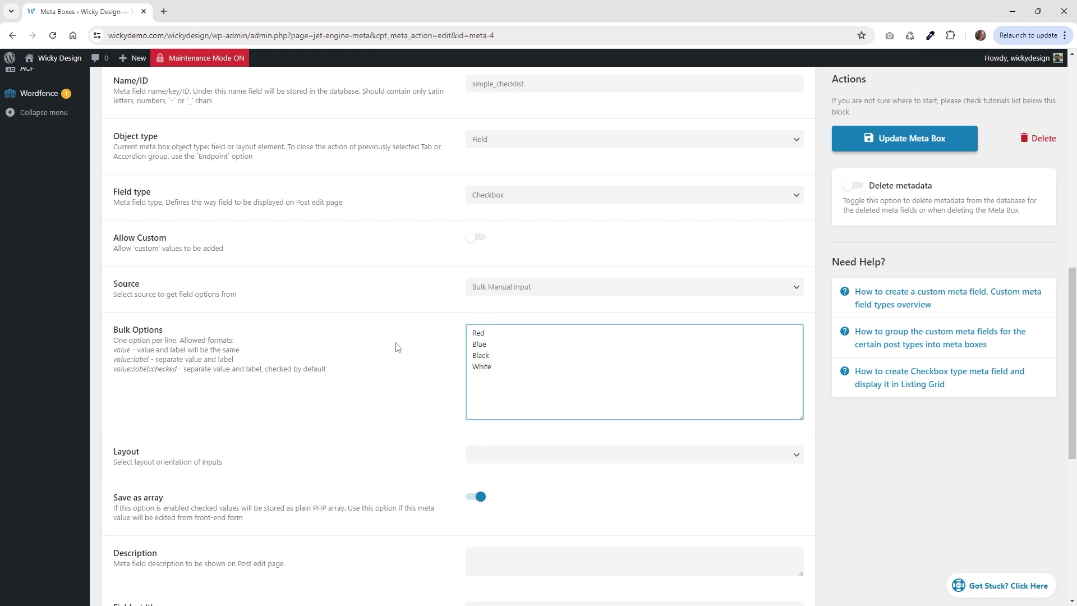
scroll(395, 347, "down", 4)
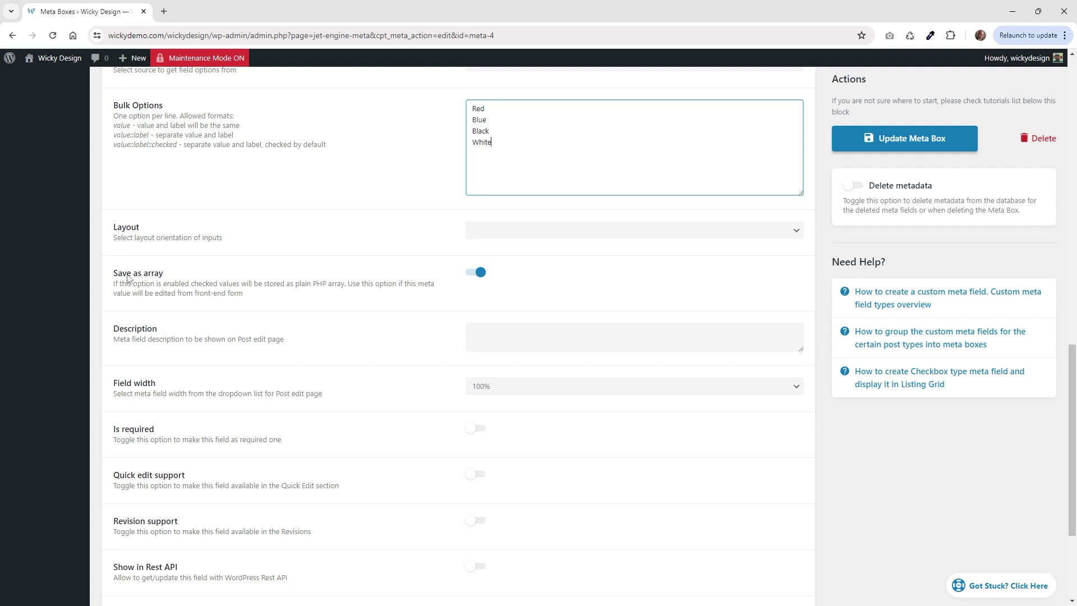
scroll(419, 367, "down", 1)
scroll(419, 367, "down", 1)
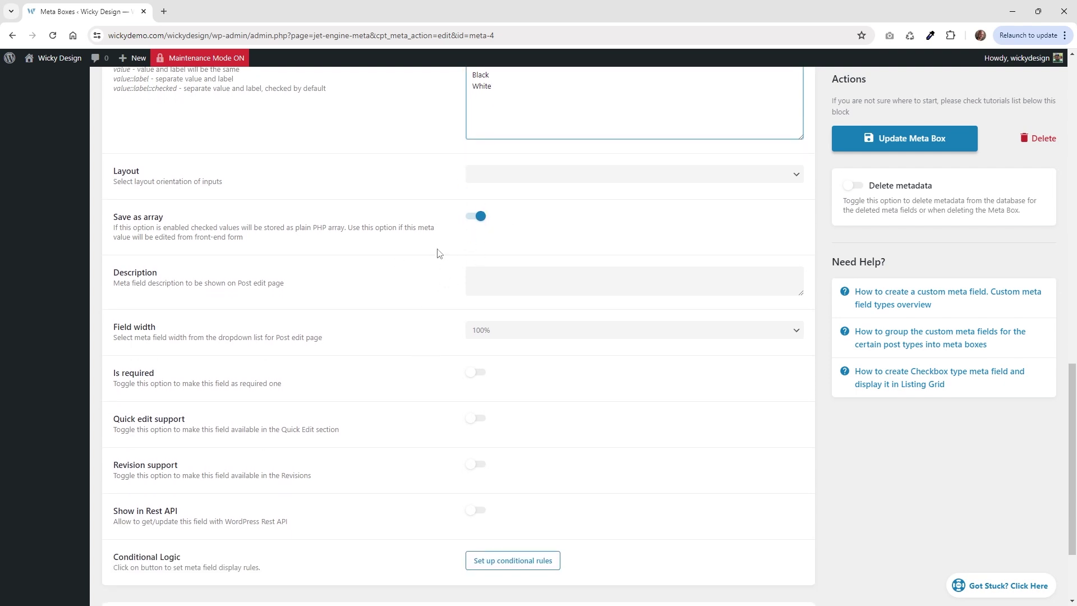
scroll(432, 370, "up", 8)
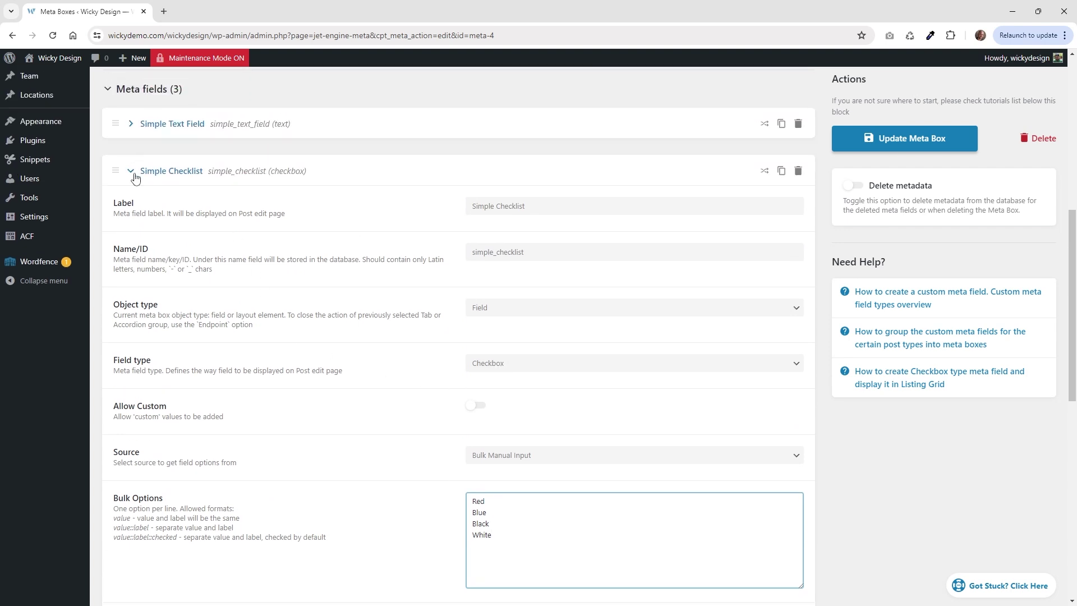
left_click(135, 177)
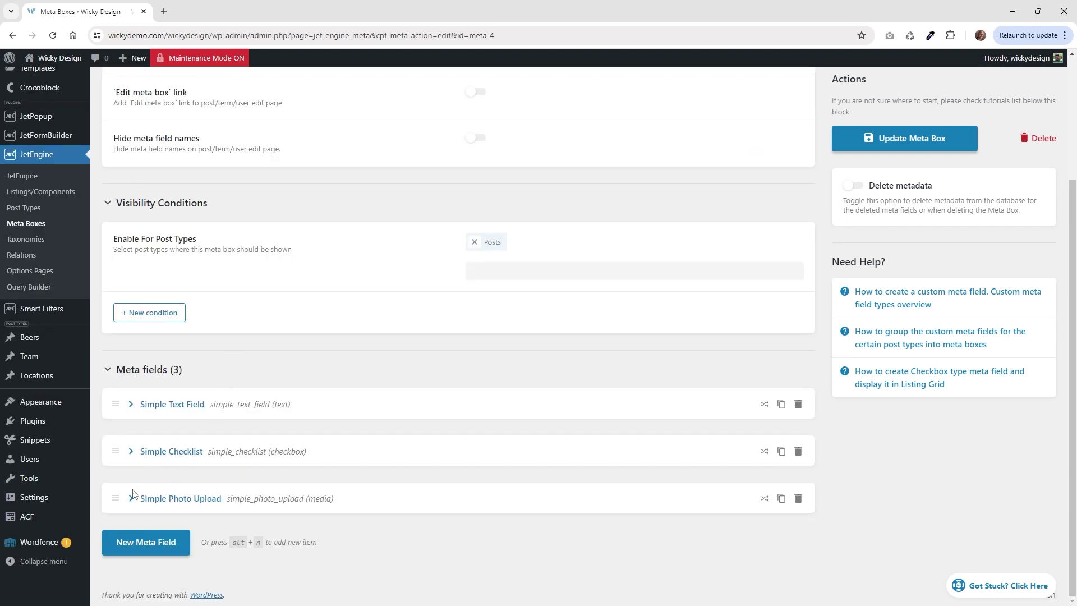
- Expand Simple Photo Upload and confirm ID simple_photo_upload, object type Field, type Media
left_click(133, 503)
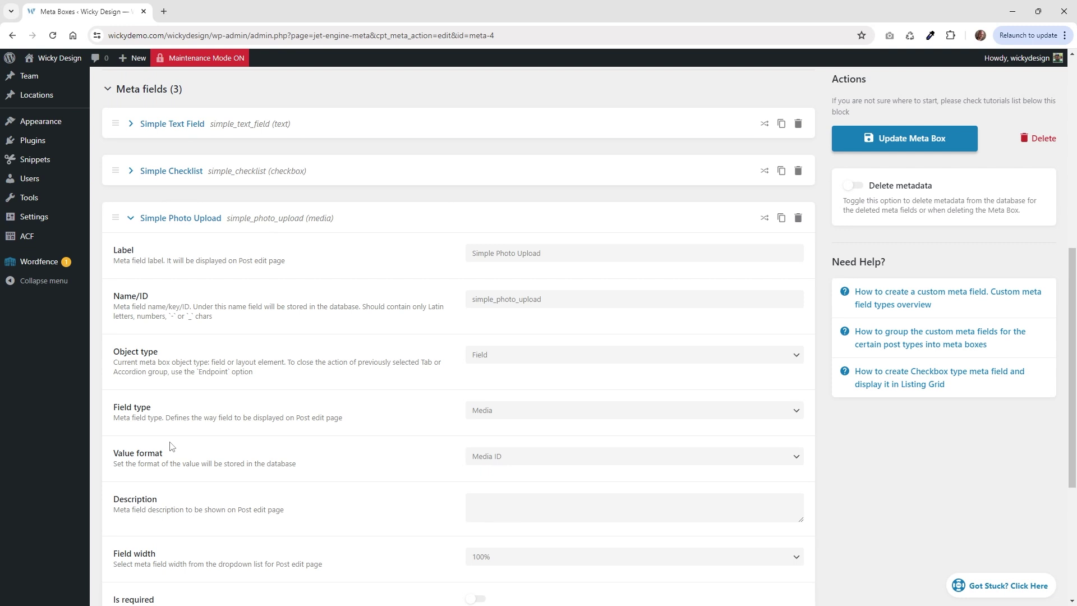
left_click(516, 254)
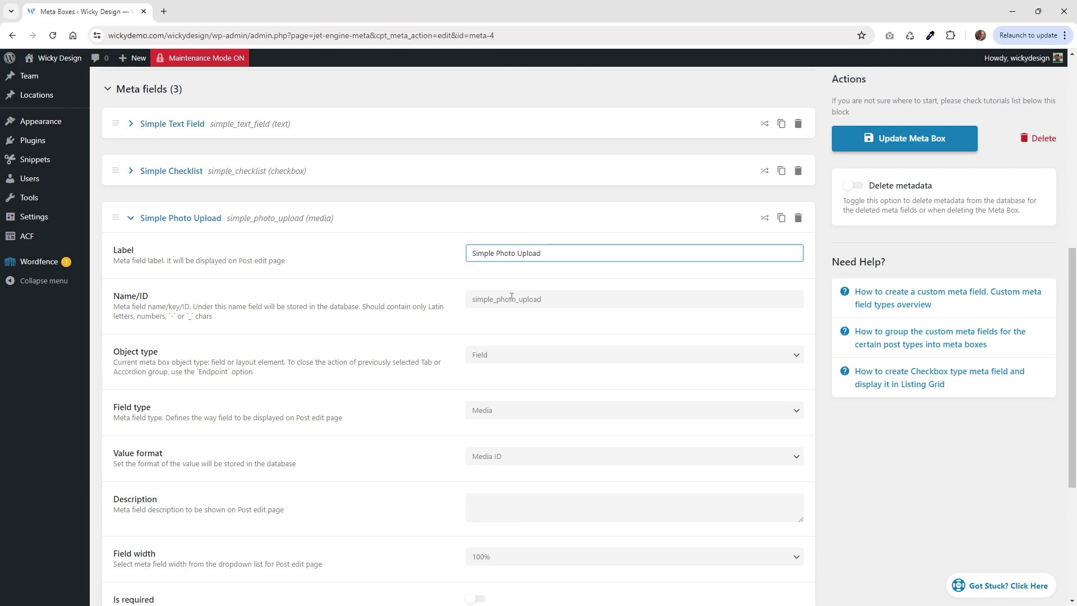
left_click(540, 299)
left_click_drag(539, 298, 454, 310)
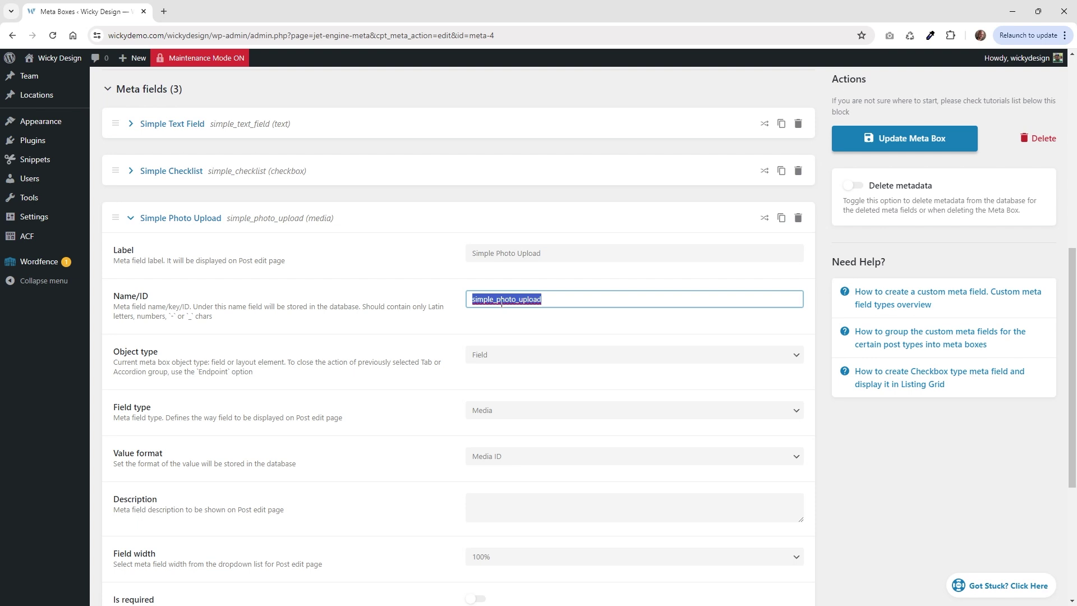
left_click(476, 328)
left_click(483, 360)
left_click(488, 372)
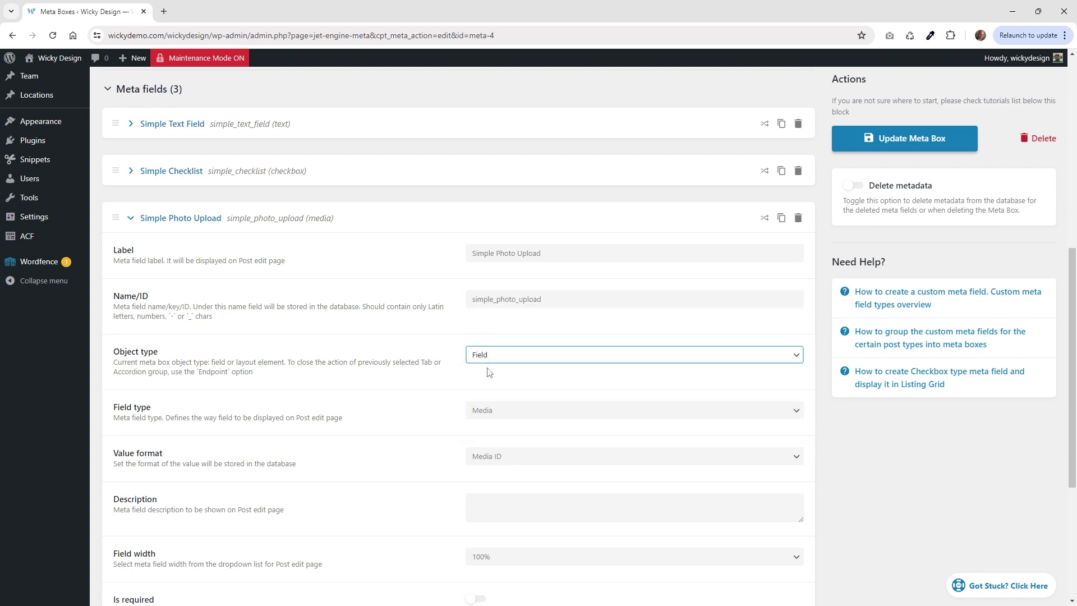
left_click(486, 413)
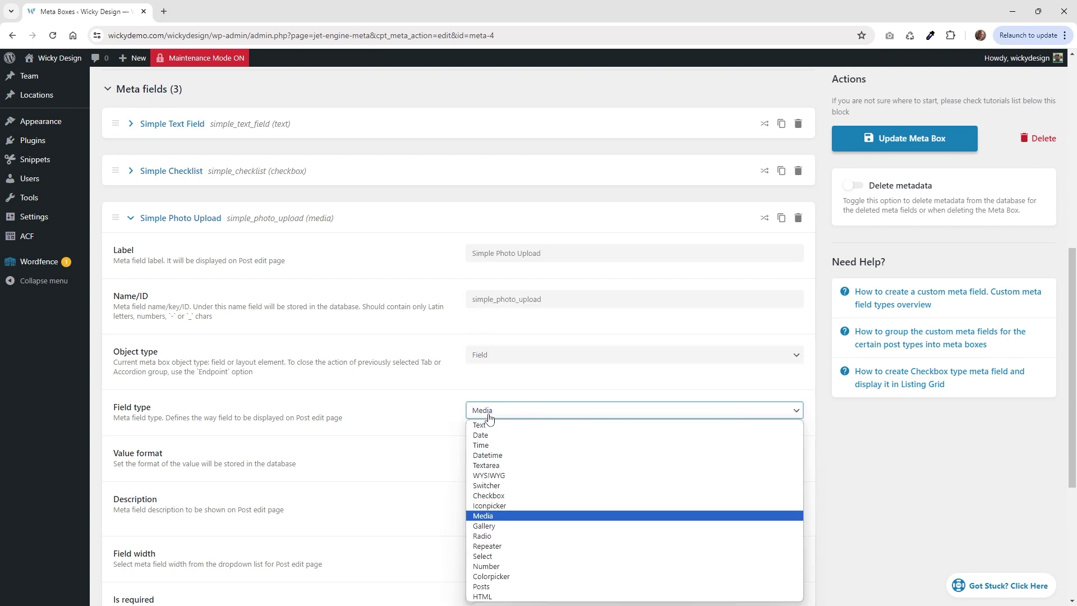
left_click(494, 519)
- Keep Media ID as the value format and update the meta box
scroll(447, 437, "down", 3)
left_click(502, 293)
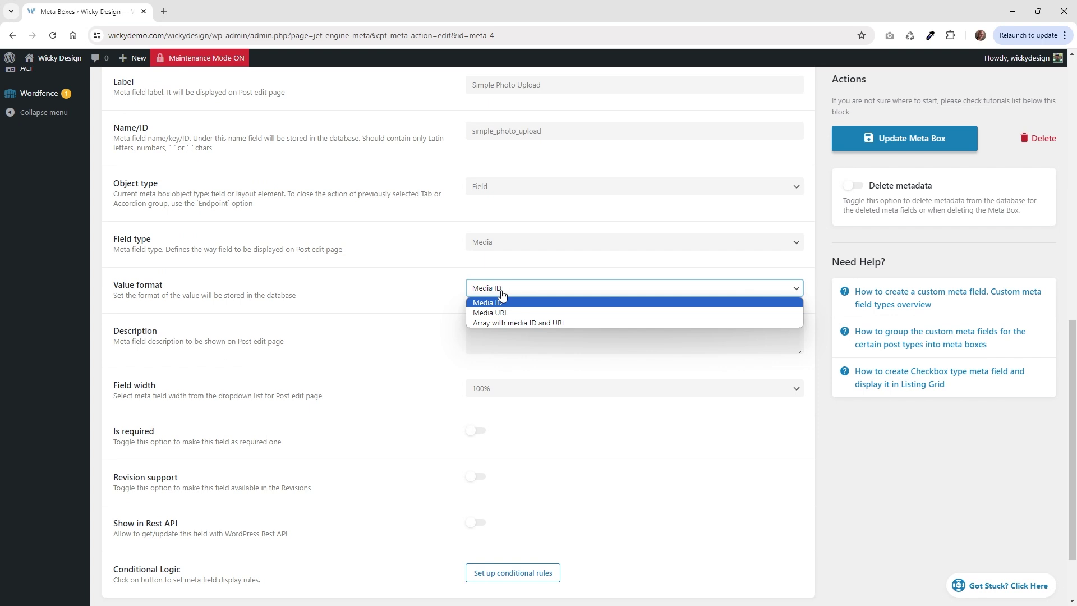
left_click(502, 304)
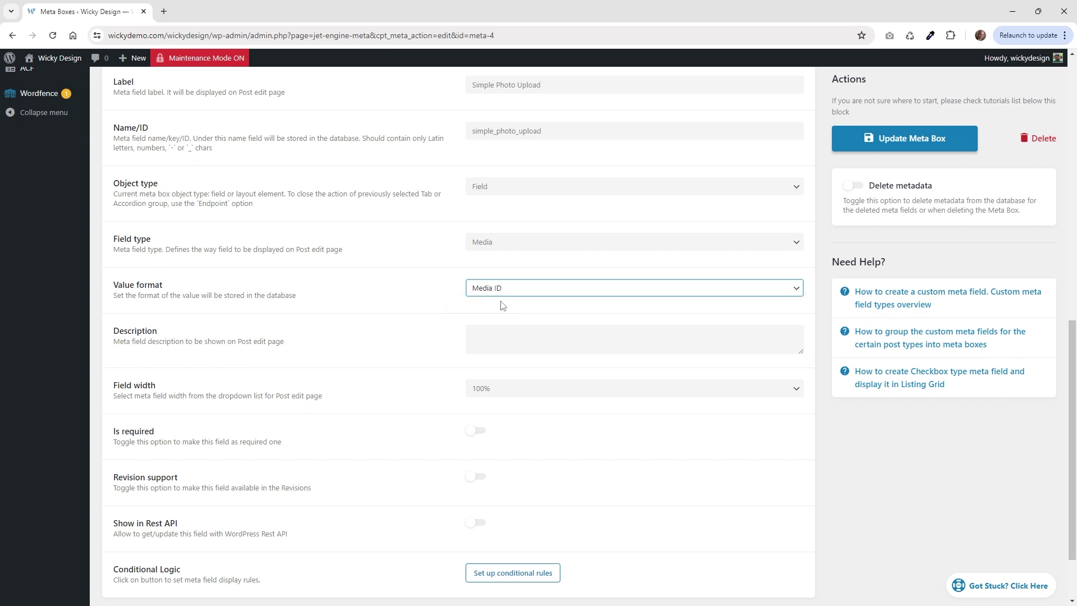
scroll(409, 345, "down", 1)
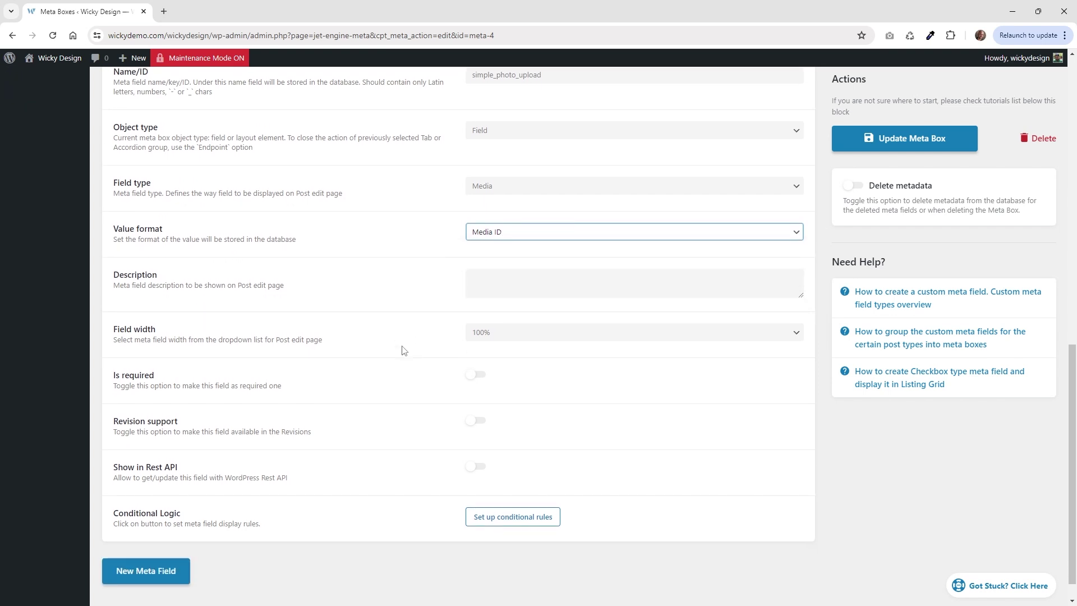
scroll(403, 351, "down", 1)
left_click(880, 143)
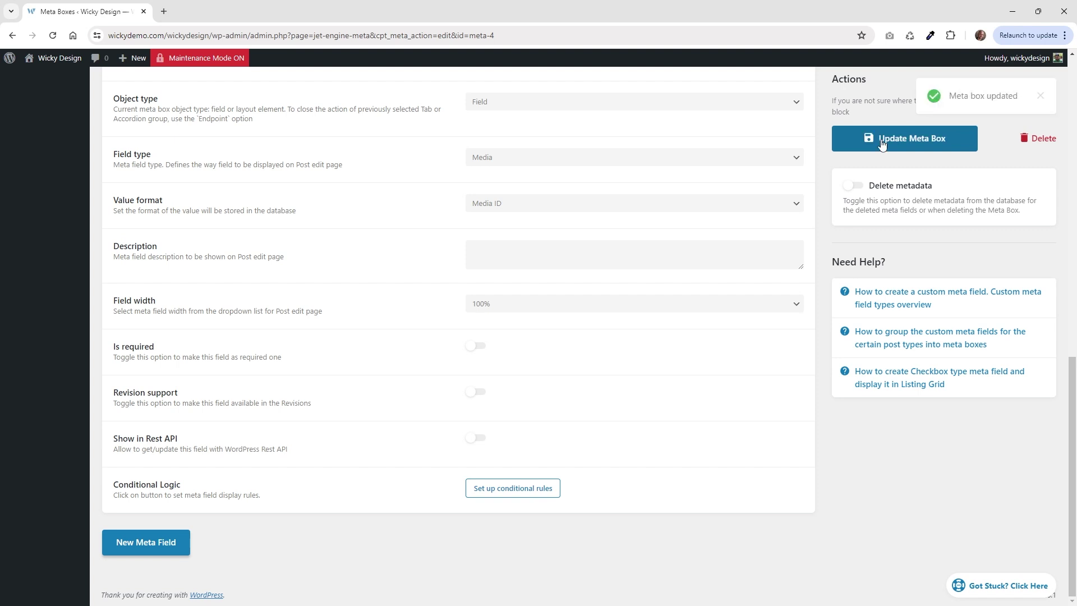
scroll(392, 224, "up", 15)
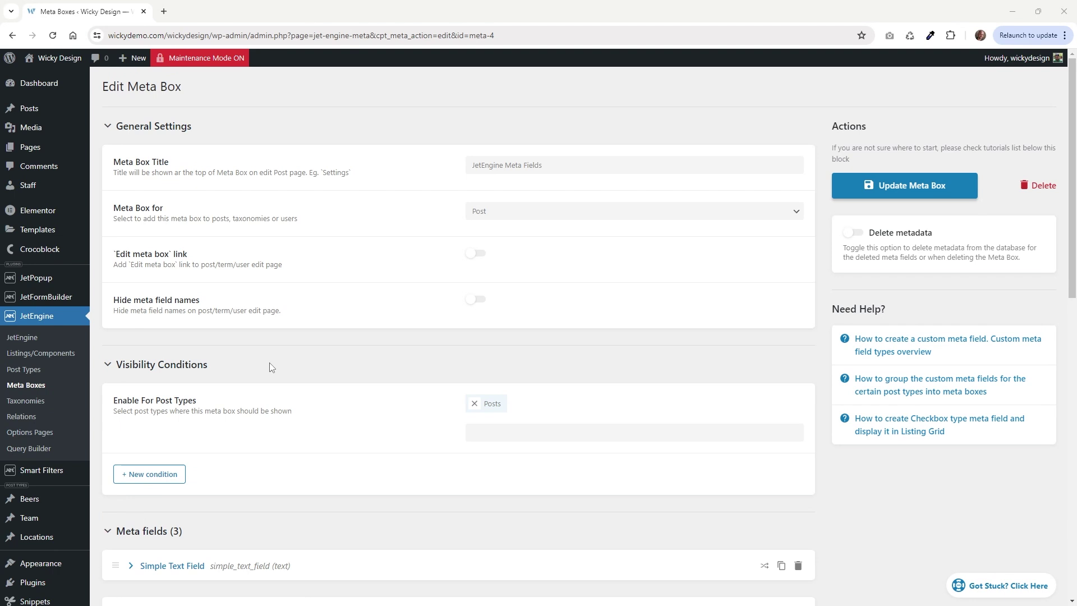
left_click(41, 112)
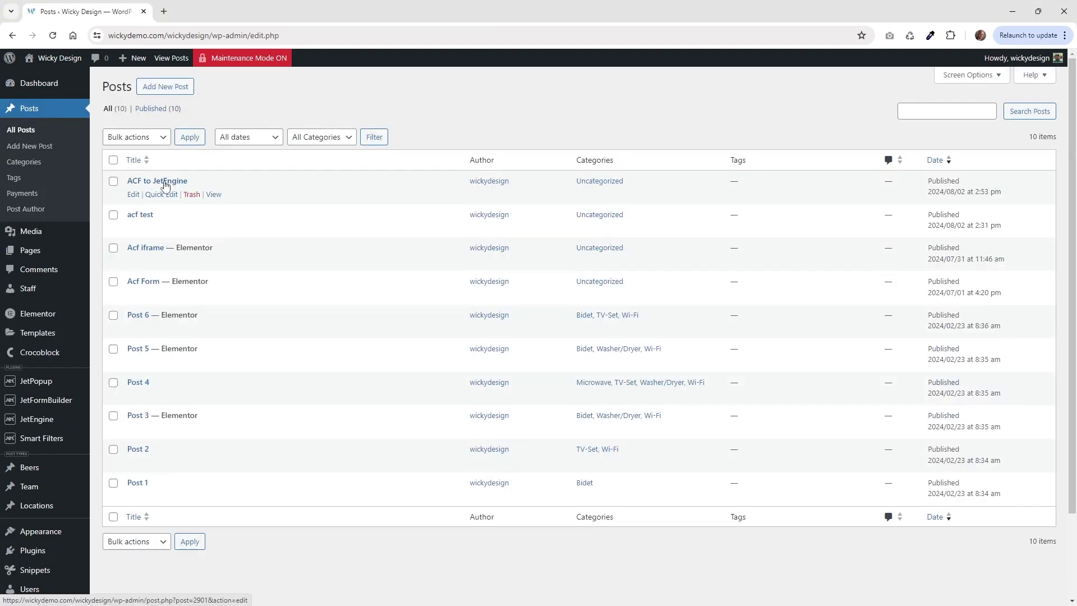
left_click(169, 184)
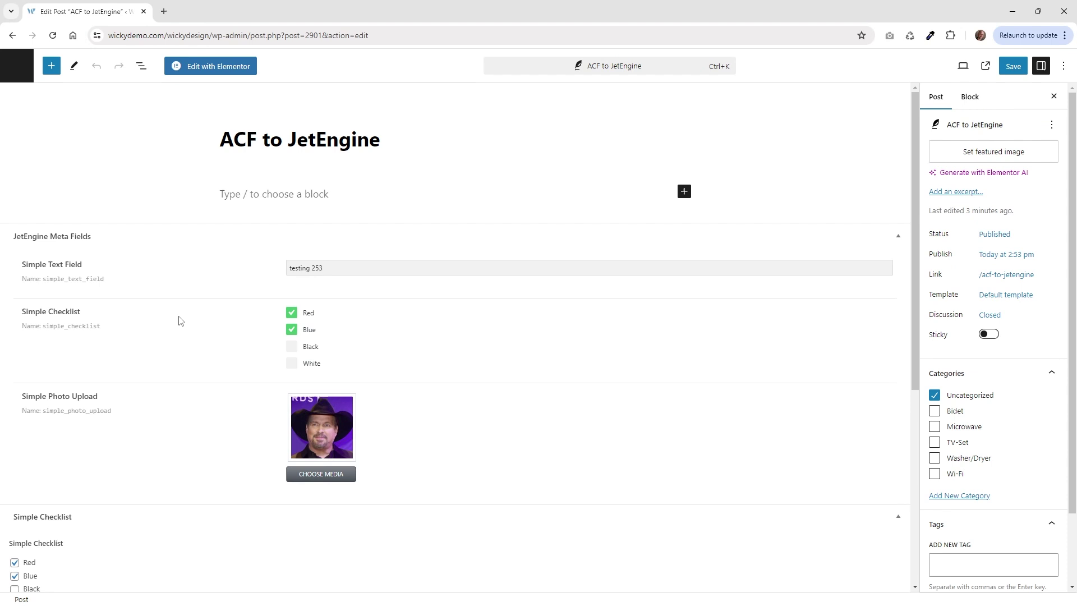
scroll(192, 320, "down", 2)
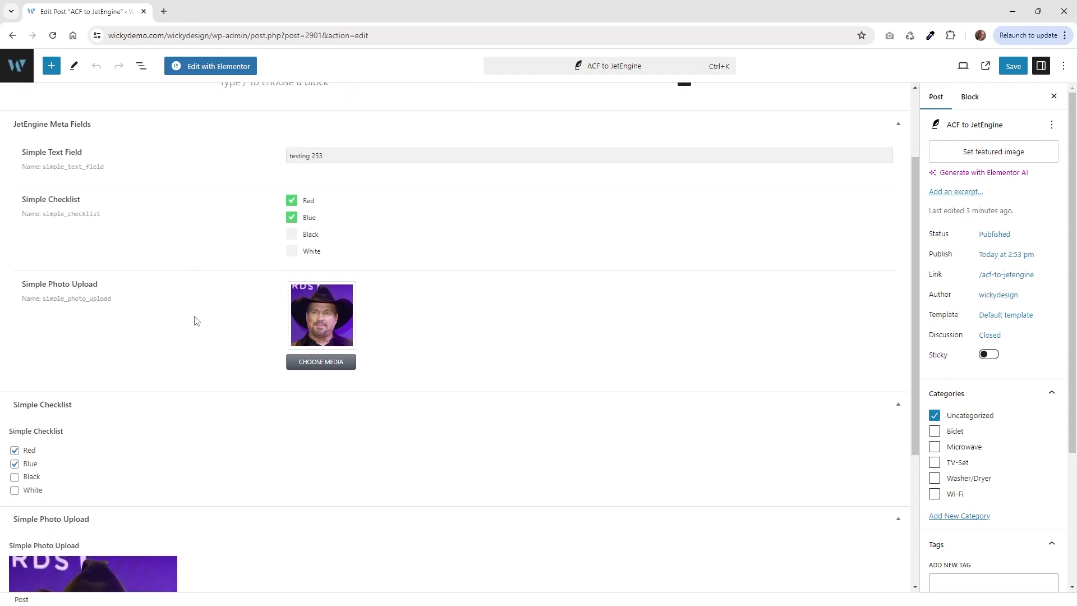
left_click(34, 126)
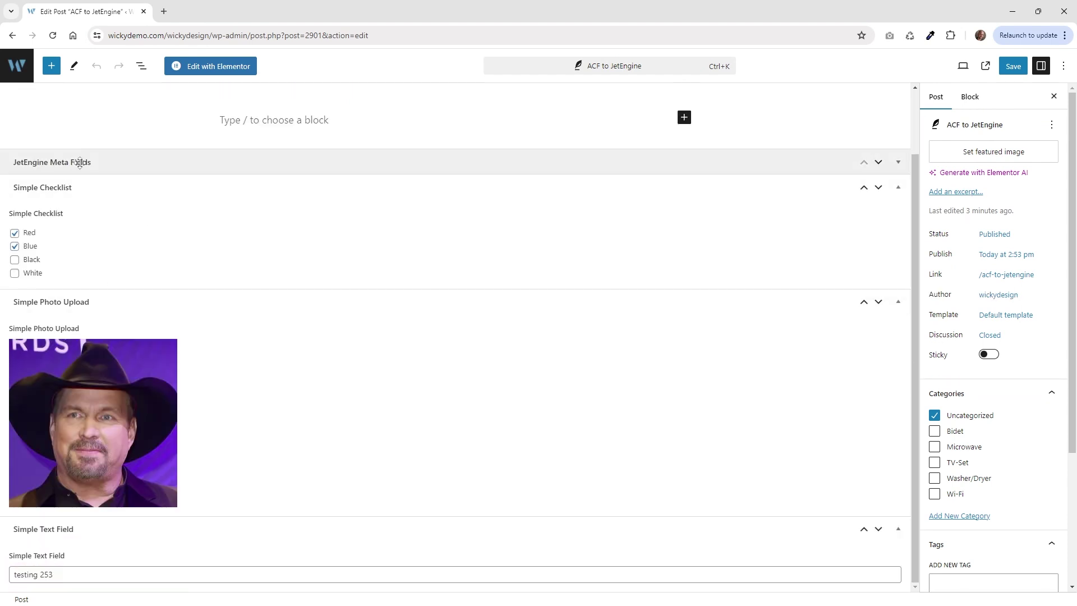
left_click(792, 159)
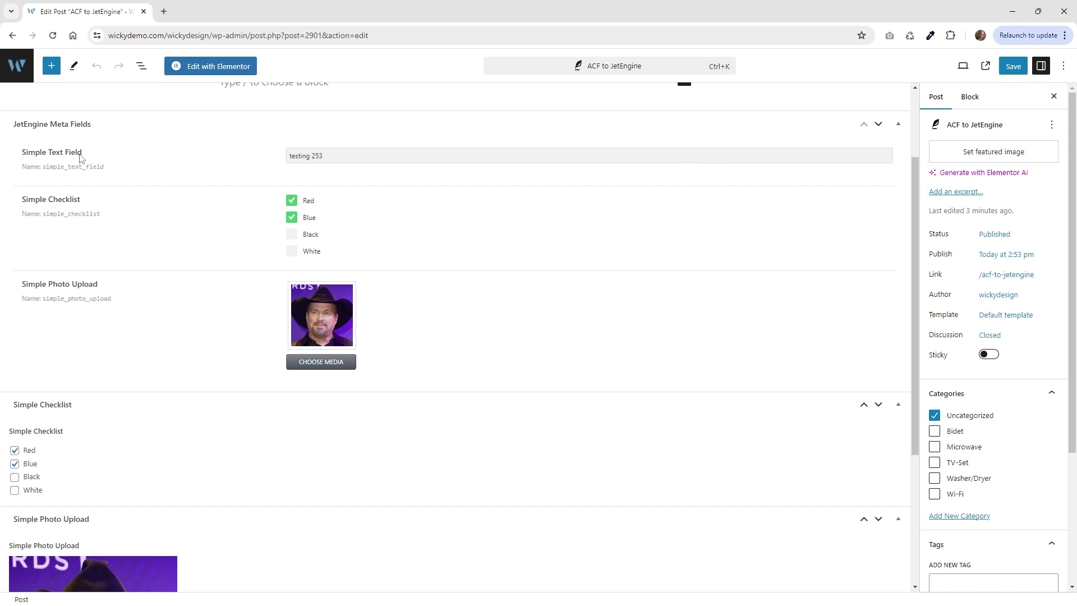
left_click_drag(16, 145, 477, 365)
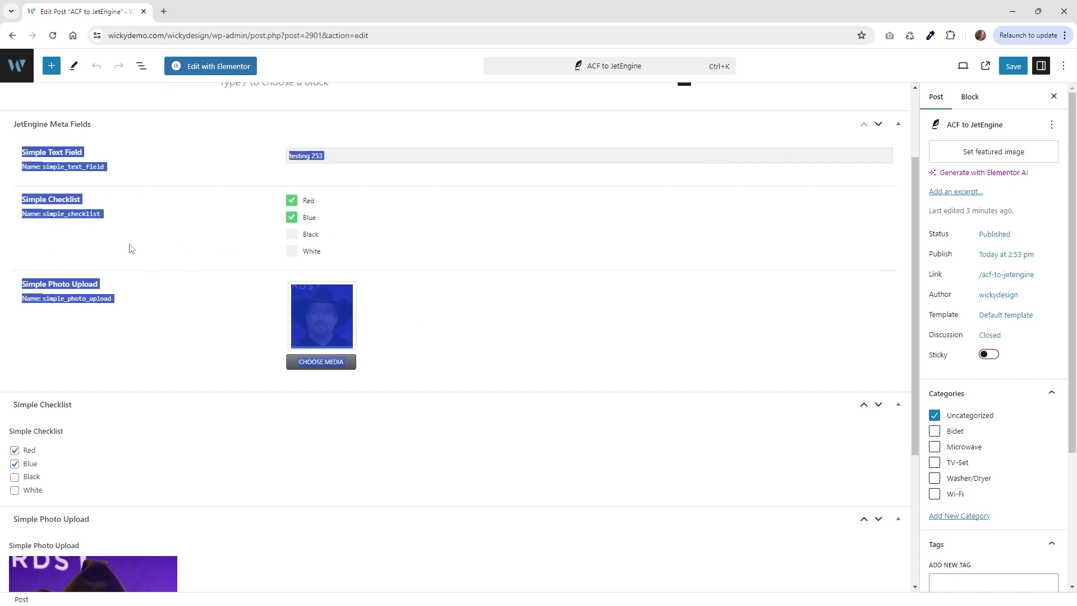
scroll(157, 270, "down", 4)
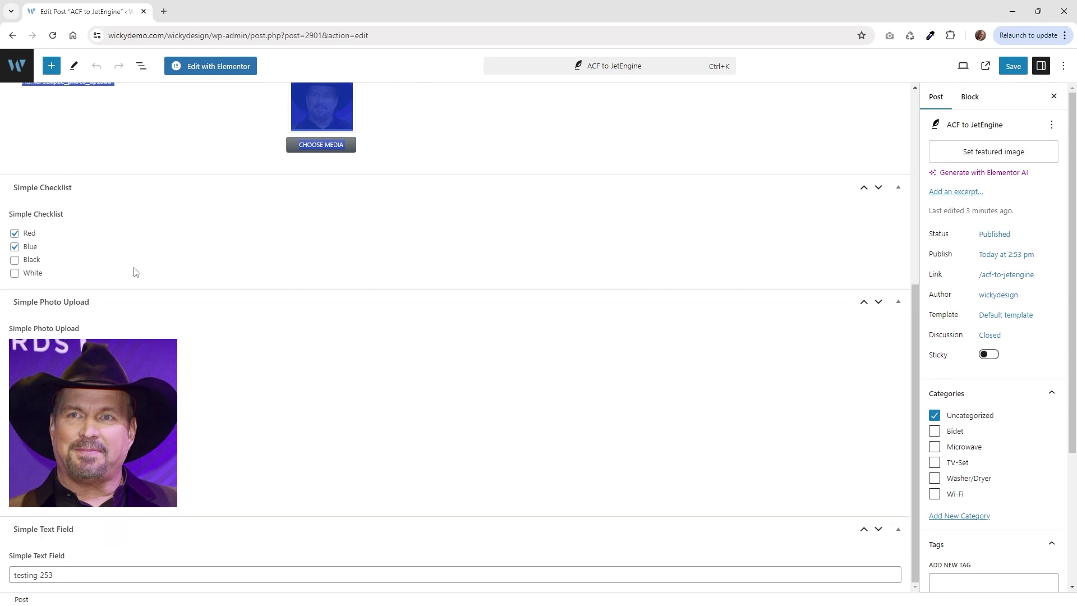
mouse_move(170, 363)
scroll(145, 277, "up", 3)
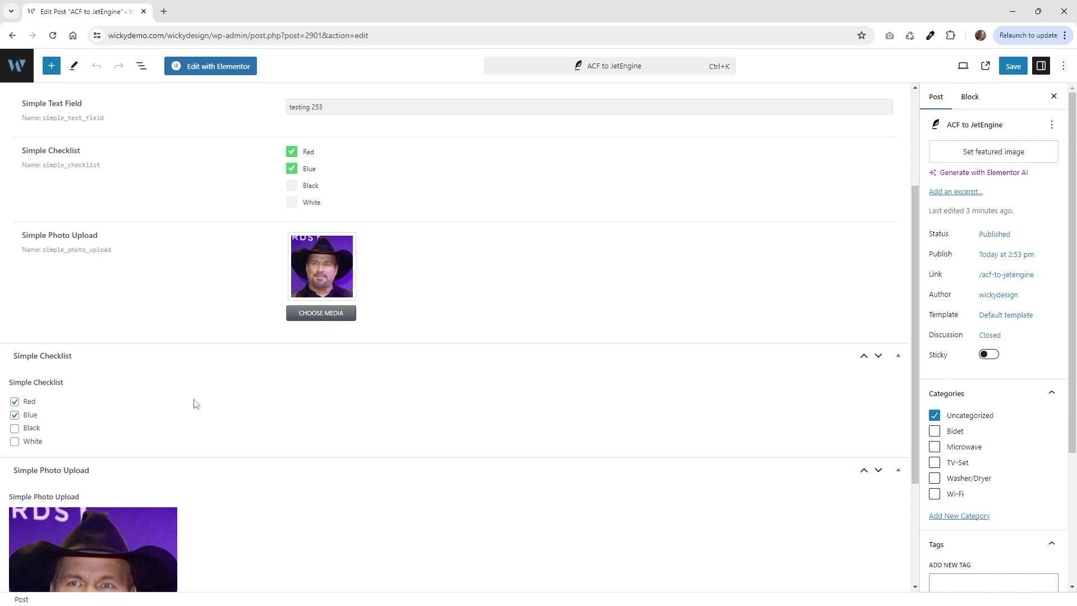
scroll(194, 403, "down", 2)
scroll(234, 227, "up", 3)
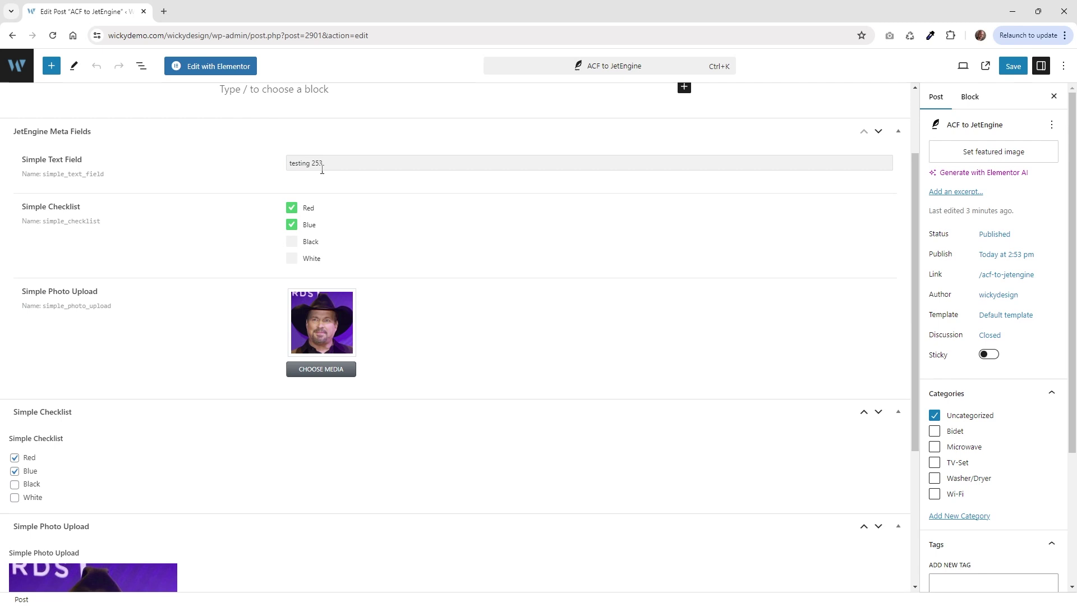
- Set the JetEngine text to 'testing 257' and check only Black in the checklist
left_click(337, 162)
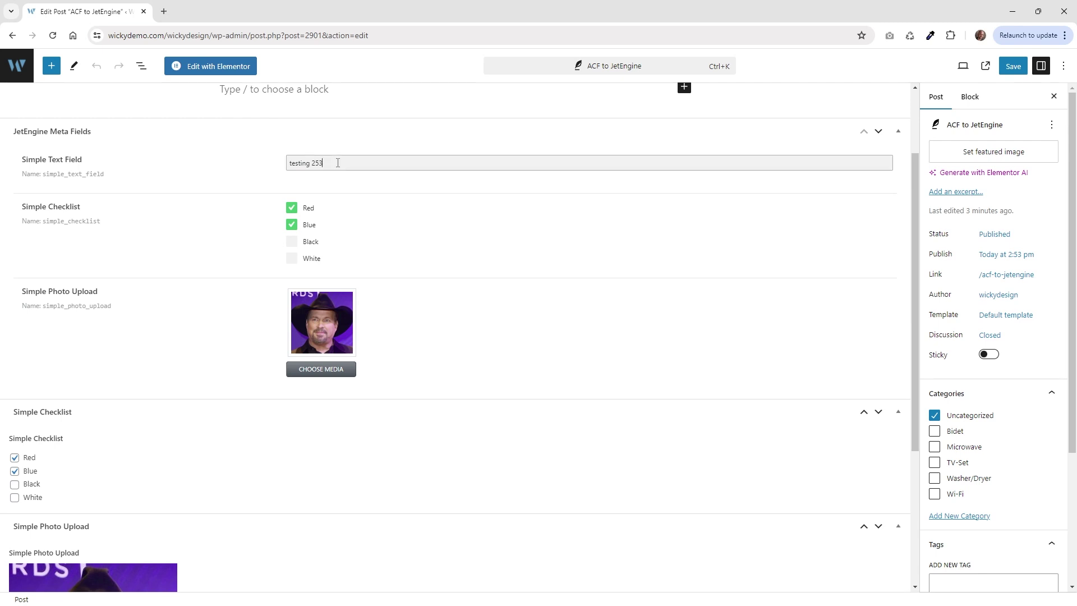
left_click(305, 209)
left_click(306, 226)
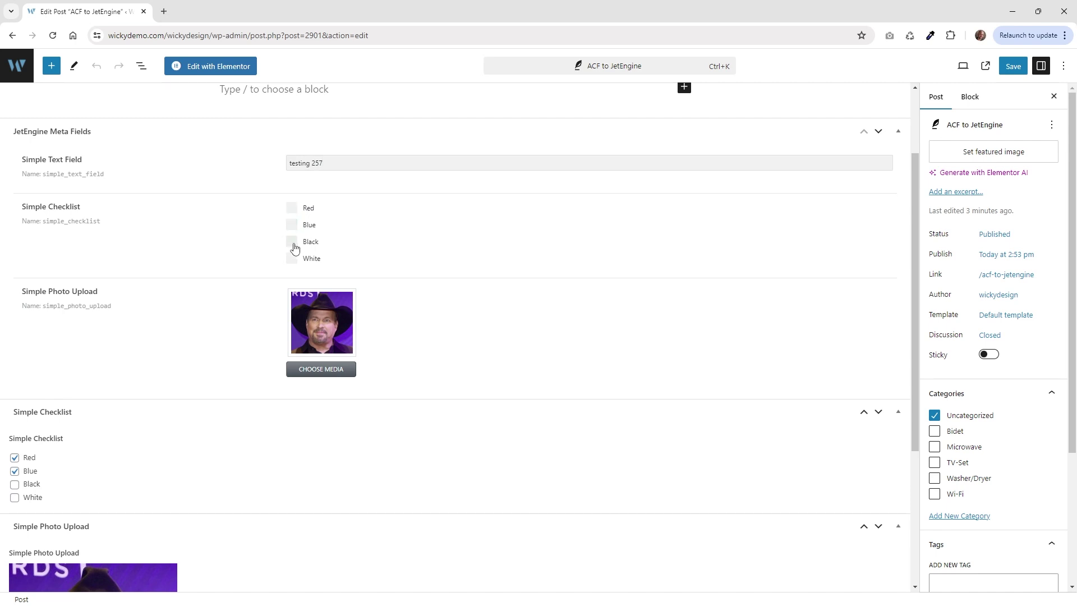
left_click(306, 242)
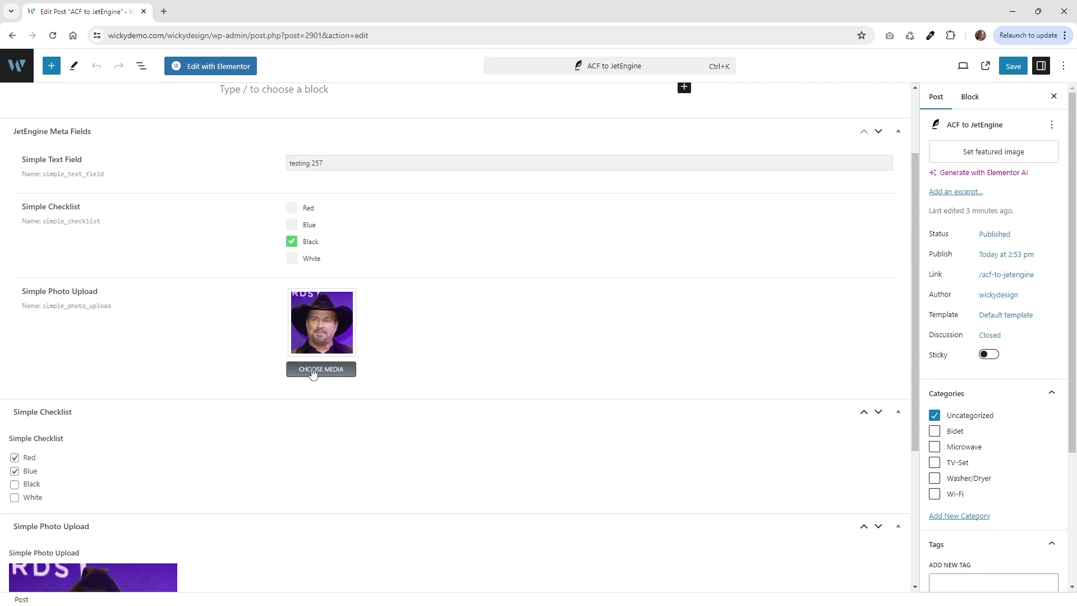
- Replace the photo with the HARP Lager image and save the post
left_click(312, 373)
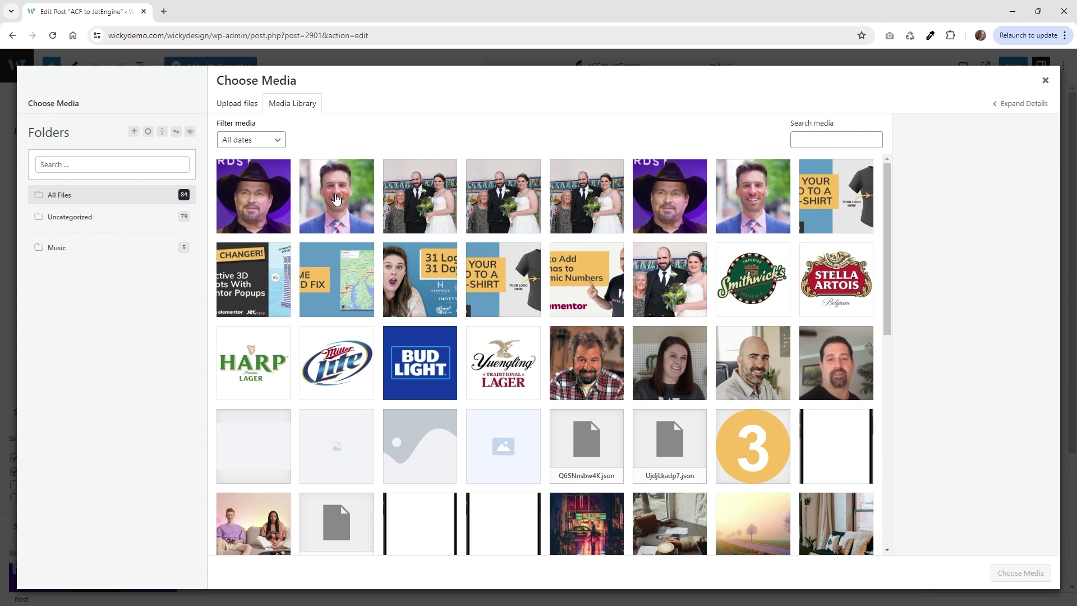
left_click(278, 367)
left_click(1007, 573)
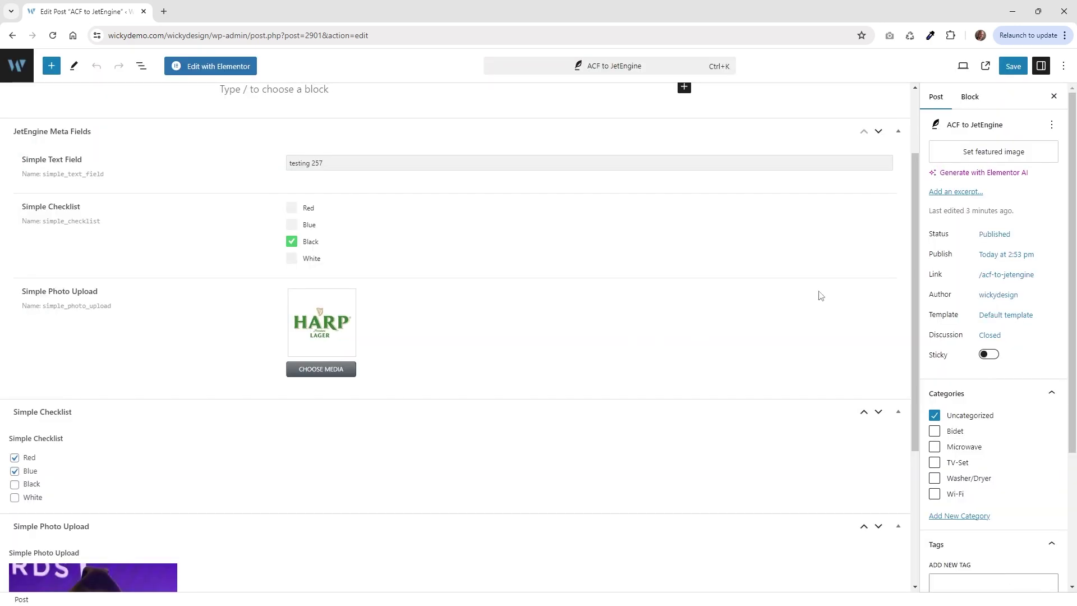
left_click(1012, 66)
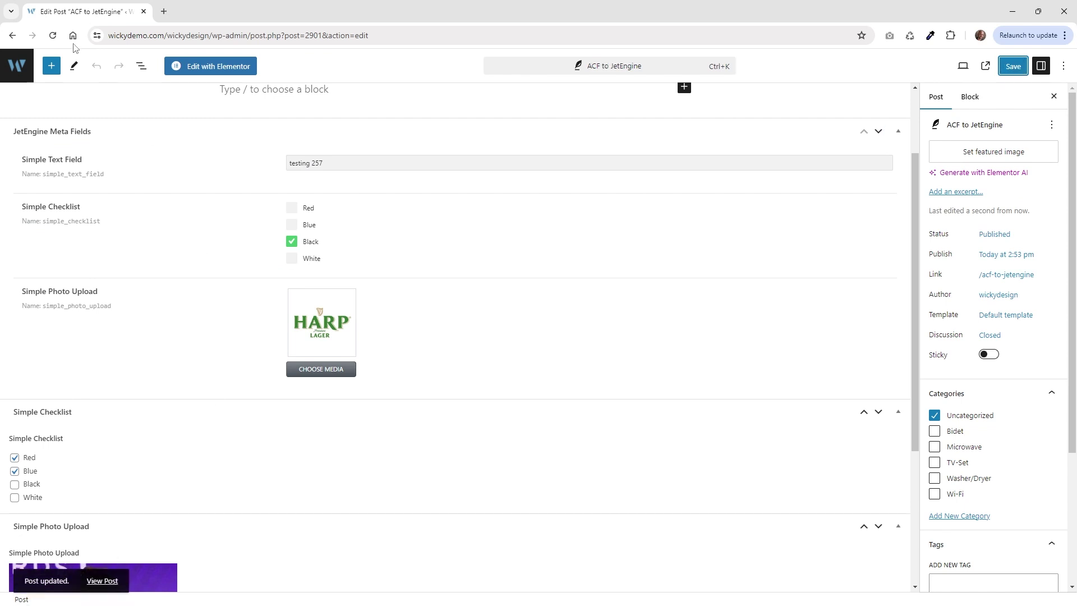
- Reload the post and compare ACF boxes: only Black checked, HARP Lager image shown
left_click(53, 37)
scroll(252, 354, "down", 5)
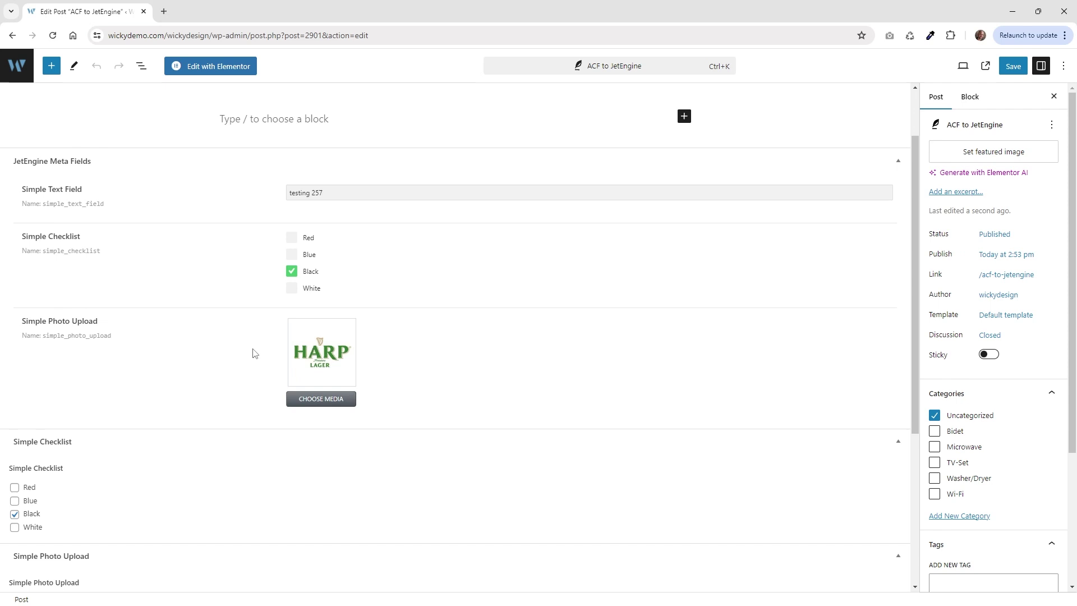
scroll(154, 306, "up", 2)
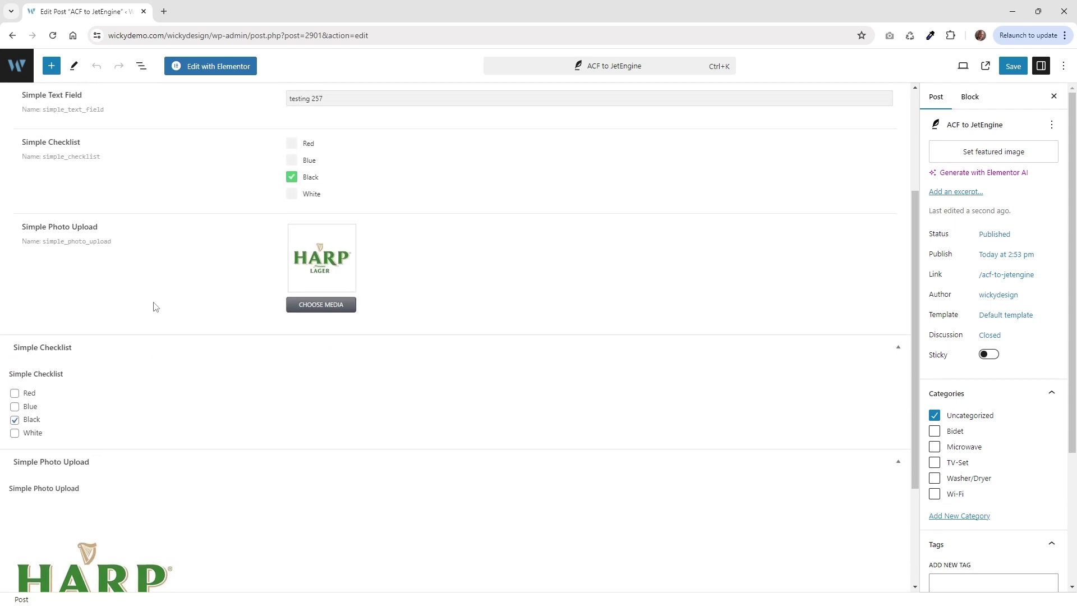
scroll(164, 469, "down", 3)
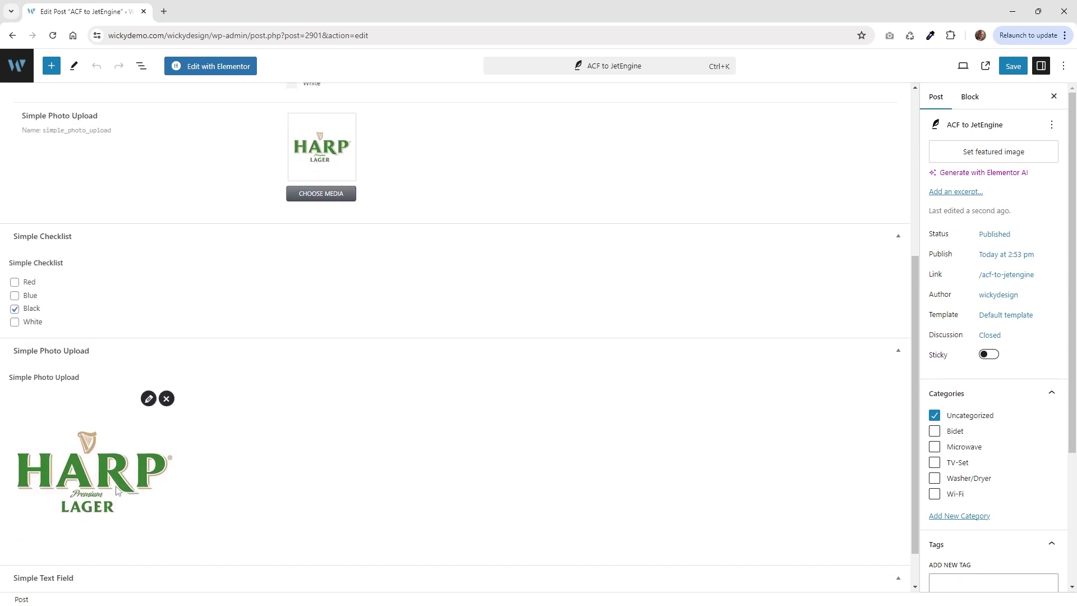
scroll(204, 477, "up", 4)
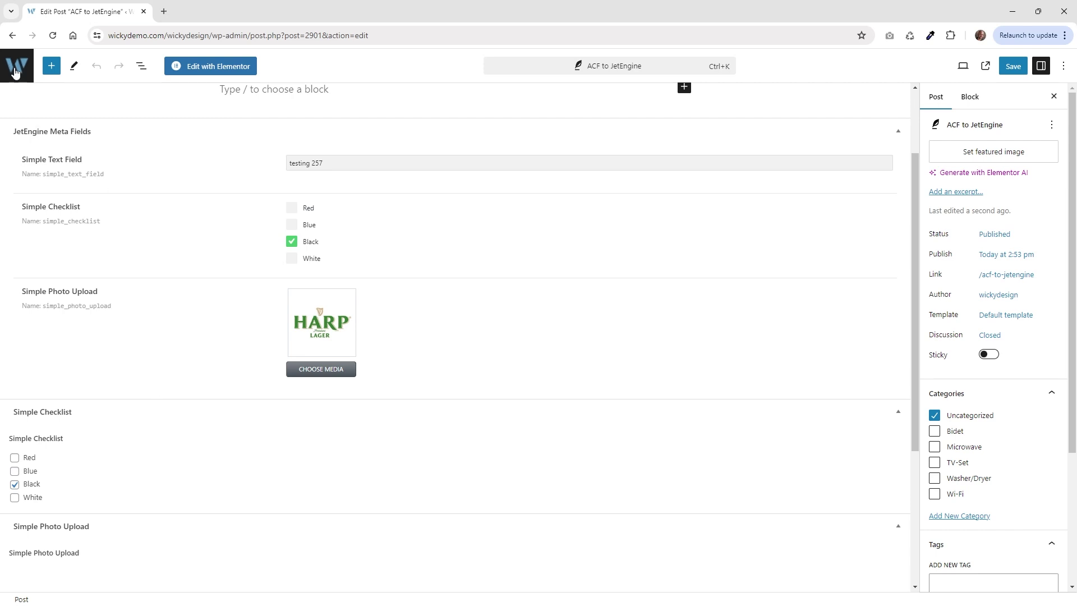
- Leave the post editor and go to the ACF Field Groups list
left_click(15, 71)
mouse_move(56, 556)
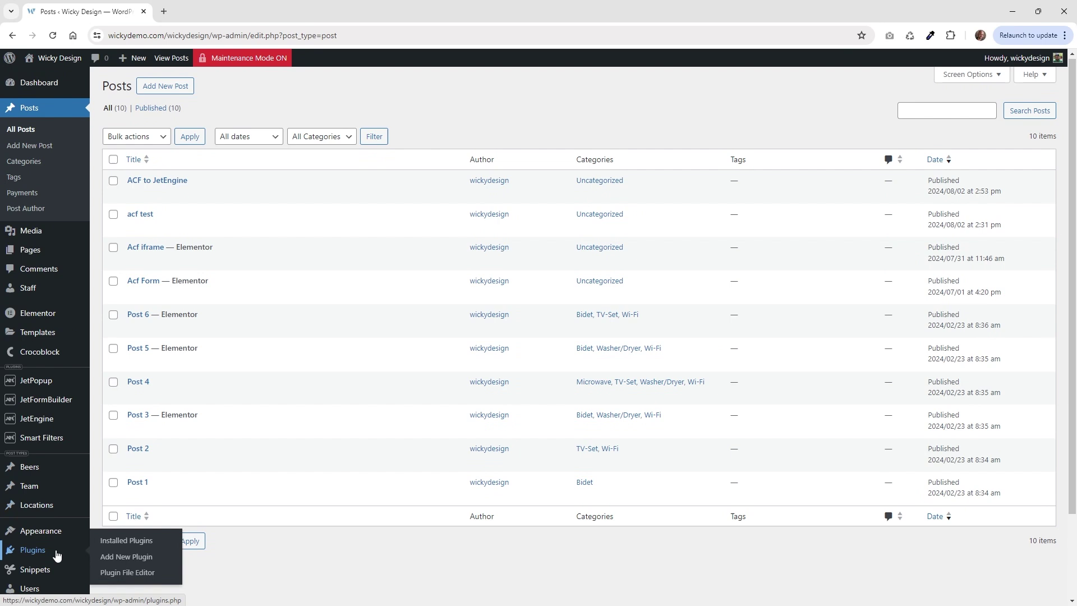
scroll(56, 555, "down", 2)
left_click(58, 557)
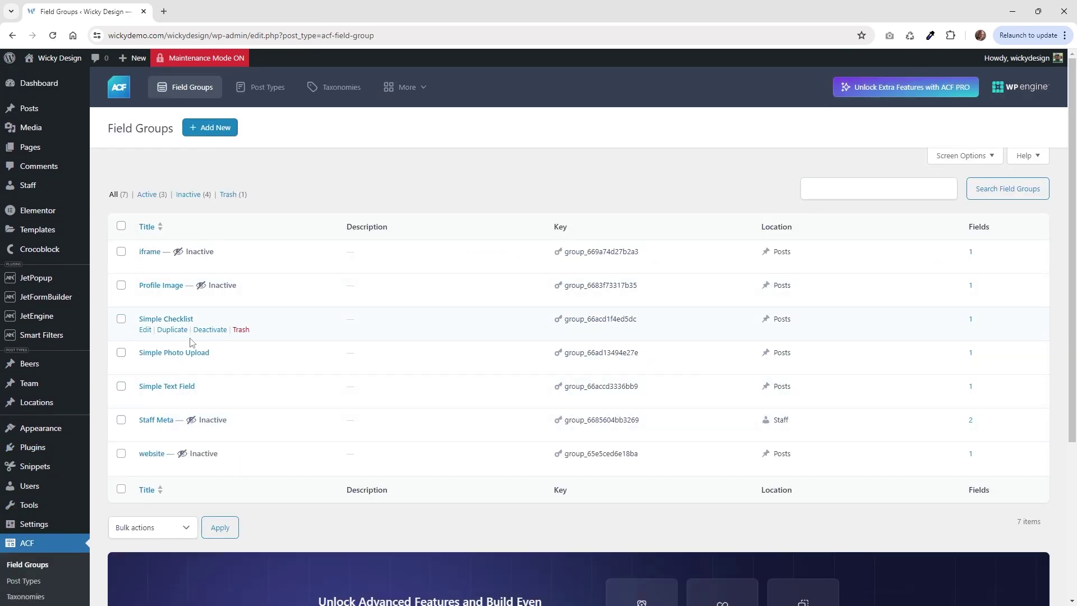
- Deactivate the Simple Checklist, Simple Photo Upload and Simple Text Field groups
left_click(208, 330)
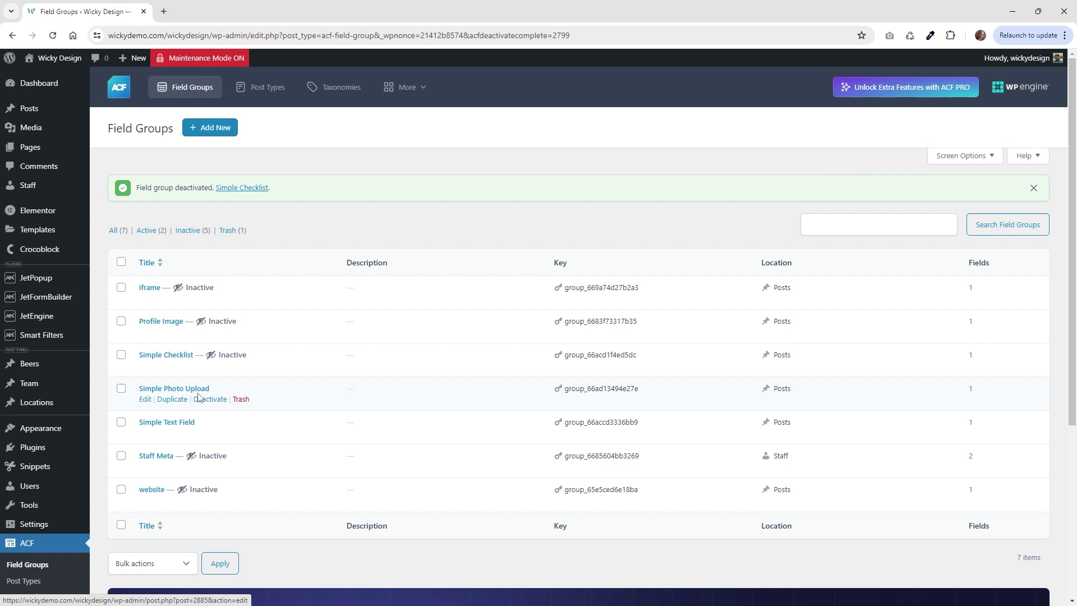
left_click(200, 398)
left_click(211, 433)
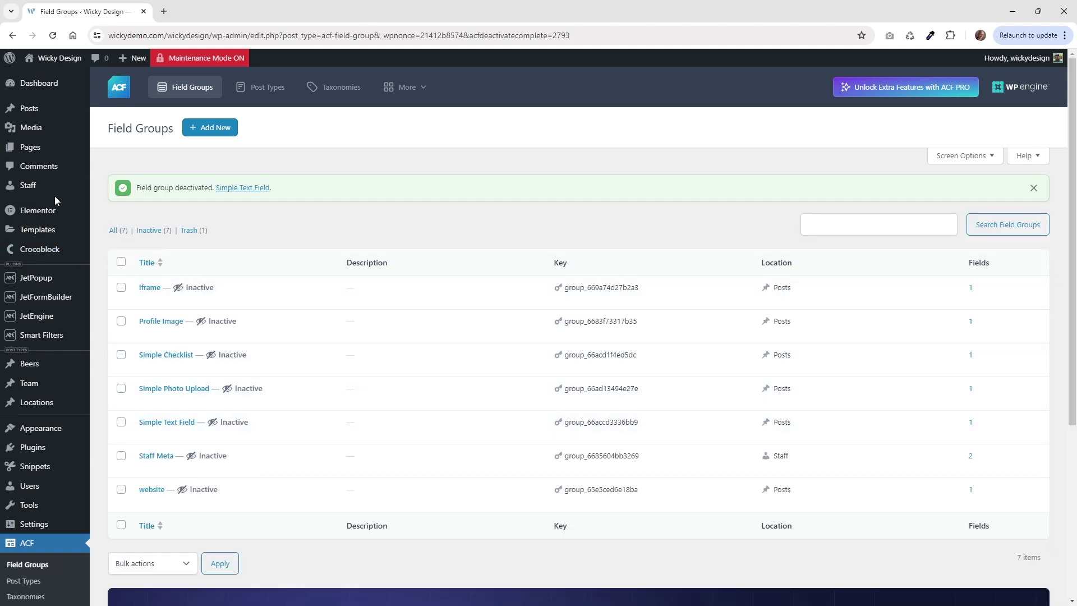
- In the 'ACF to JetEngine' post, check only Red in the JetEngine checklist, save, and reload
left_click(50, 110)
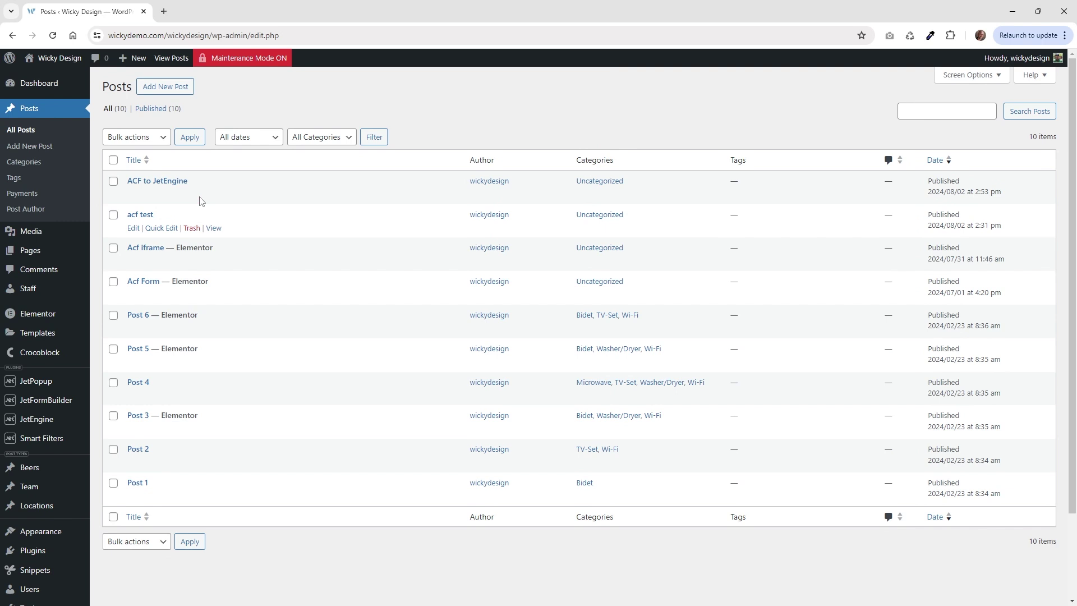
left_click(175, 180)
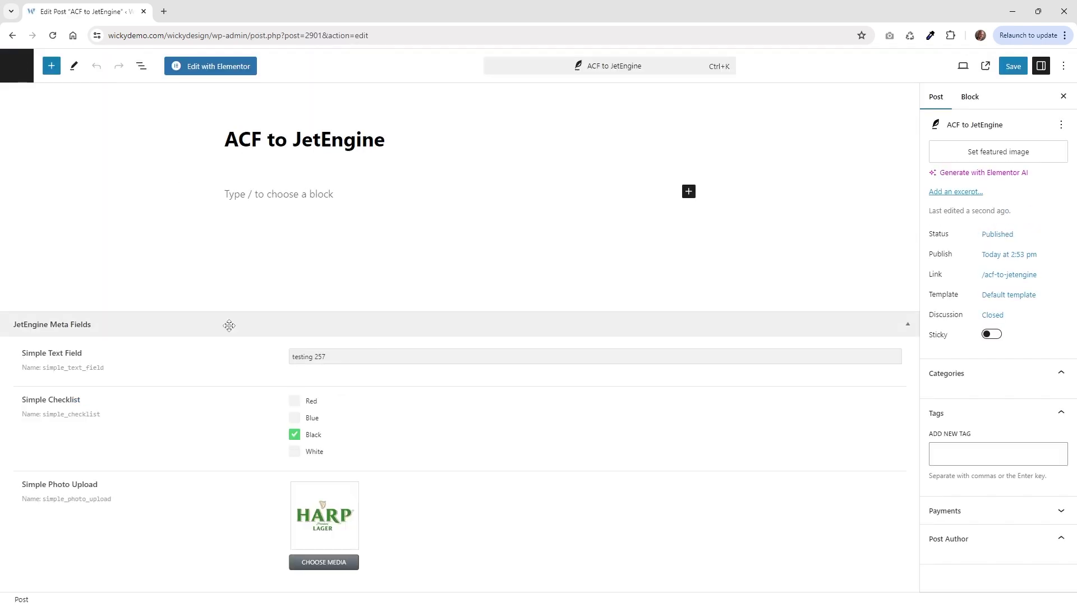
left_click(294, 400)
left_click(294, 417)
left_click(295, 418)
left_click(294, 434)
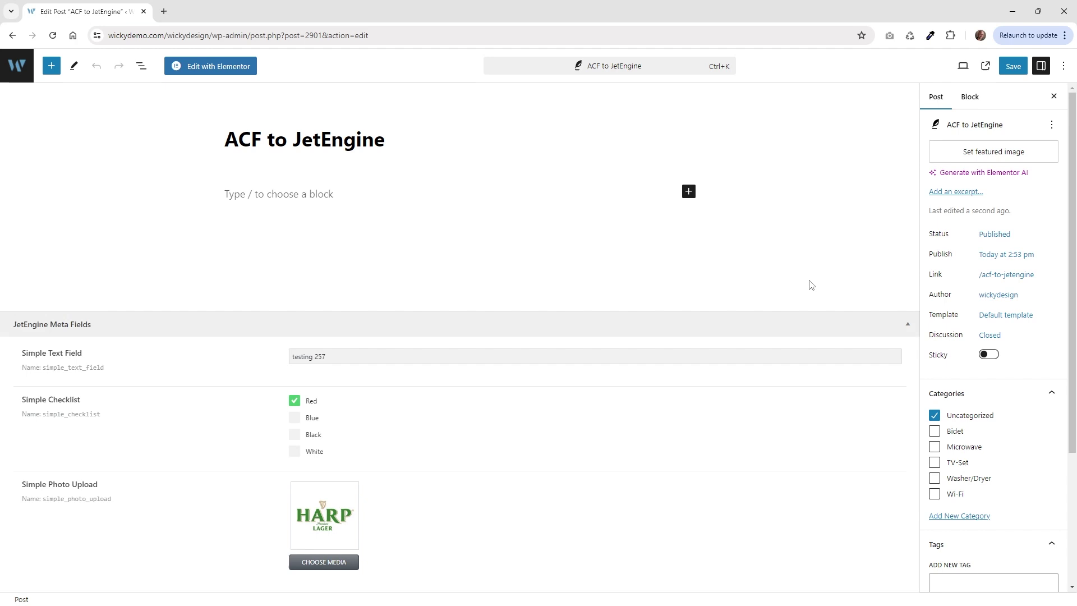
left_click(1007, 67)
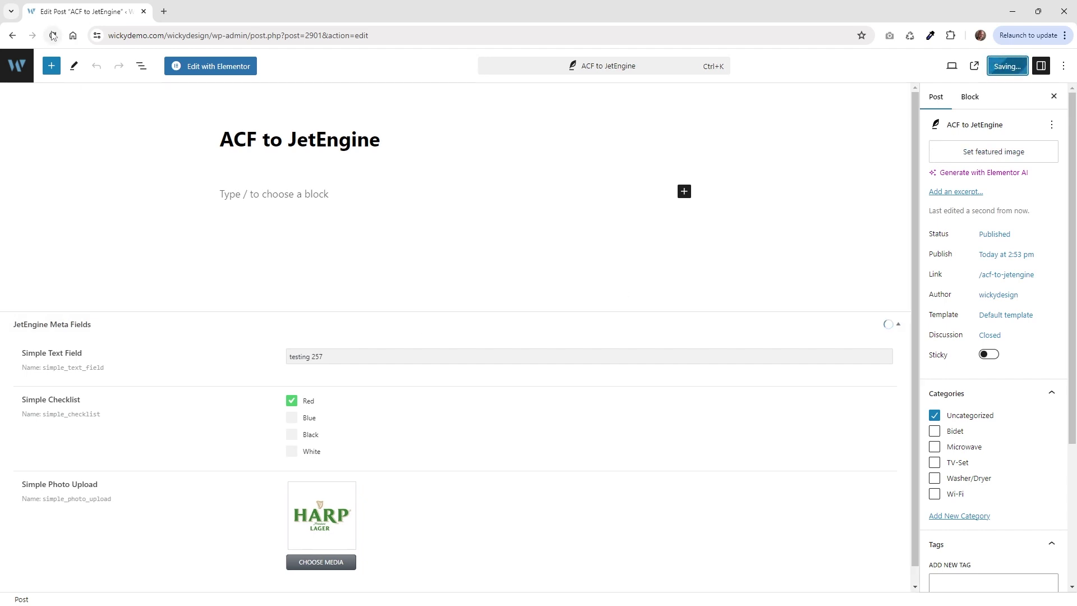
left_click(53, 35)
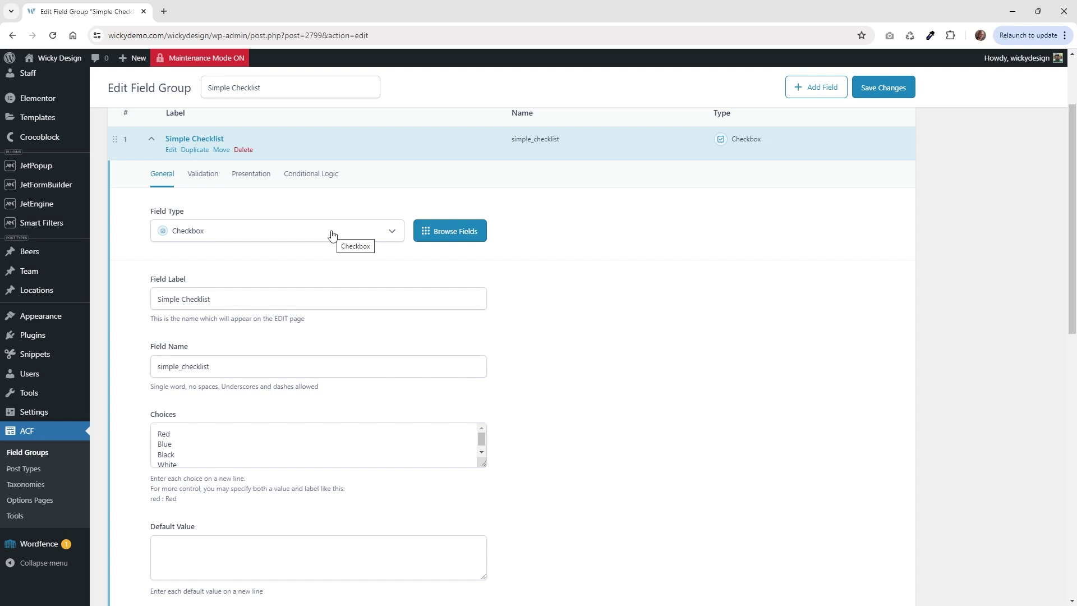
- Search the Field Type list for 'dat' to show Date Picker and Date Time Picker
left_click(332, 235)
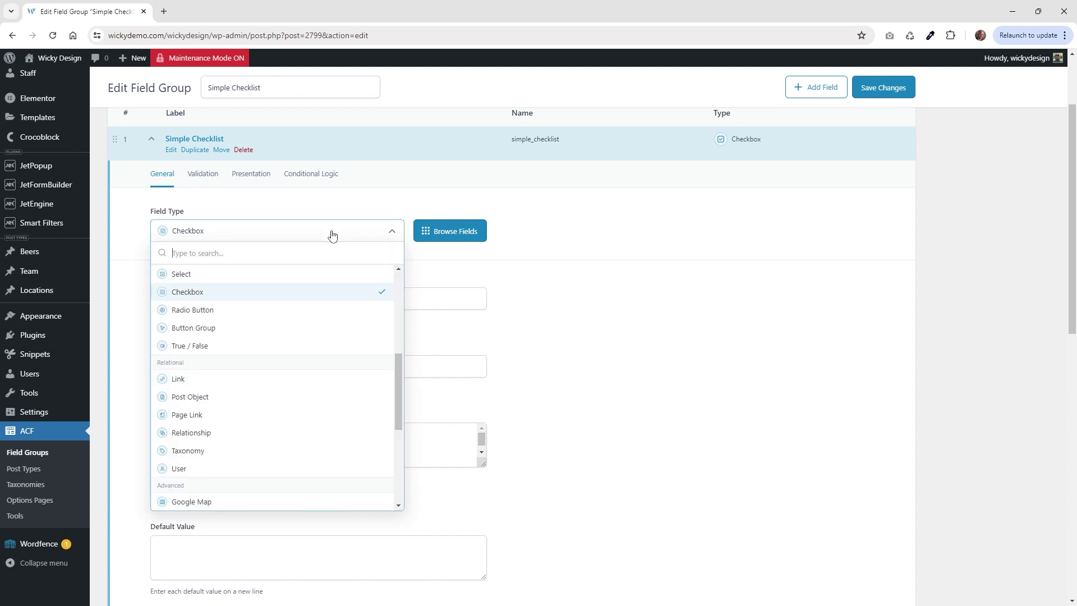
scroll(398, 373, "up", 5)
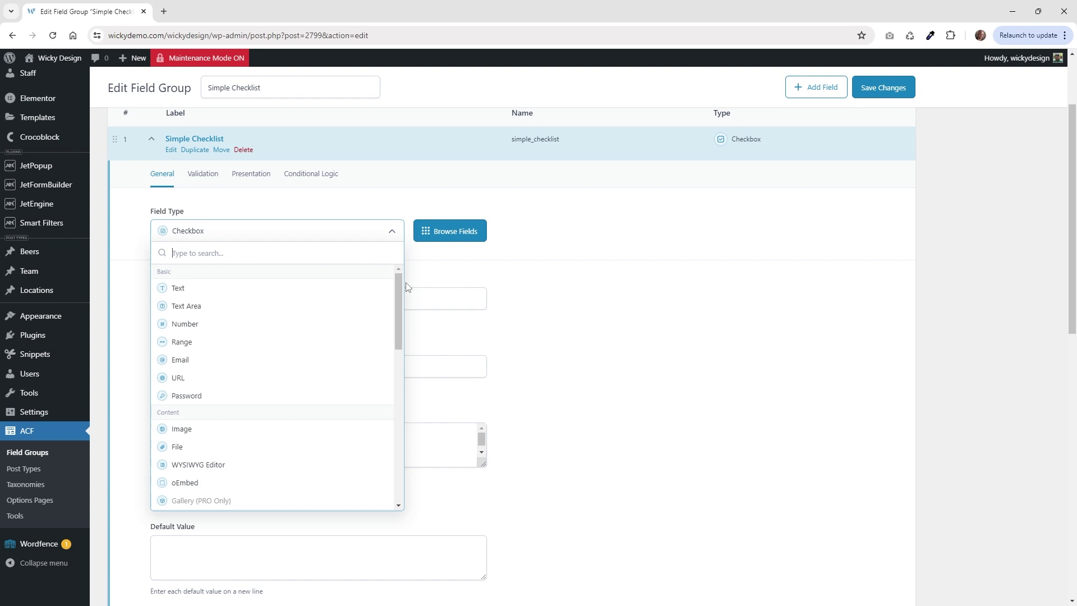
type("dat")
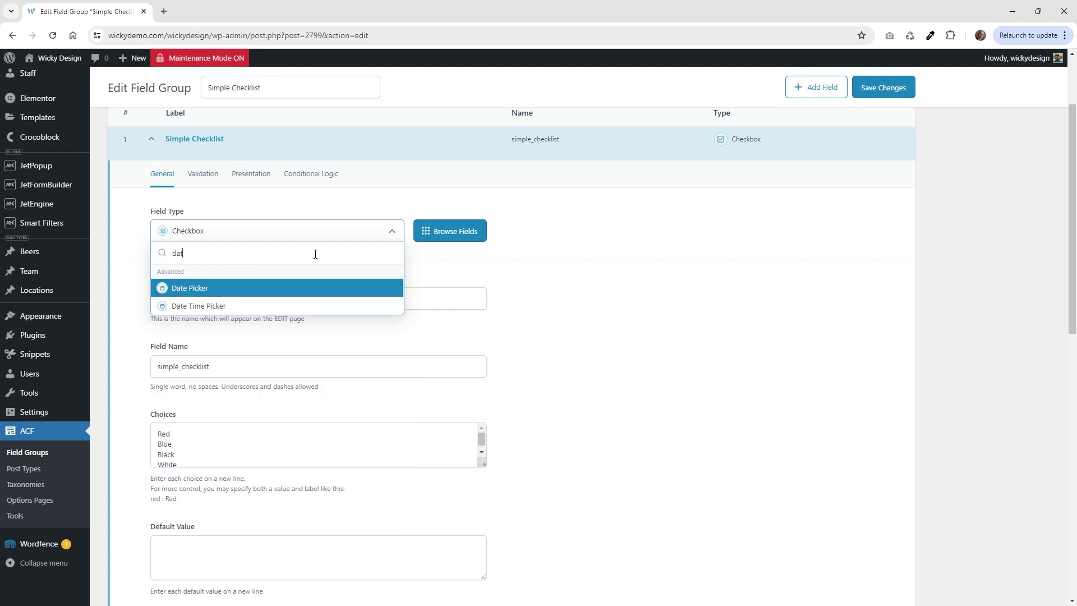